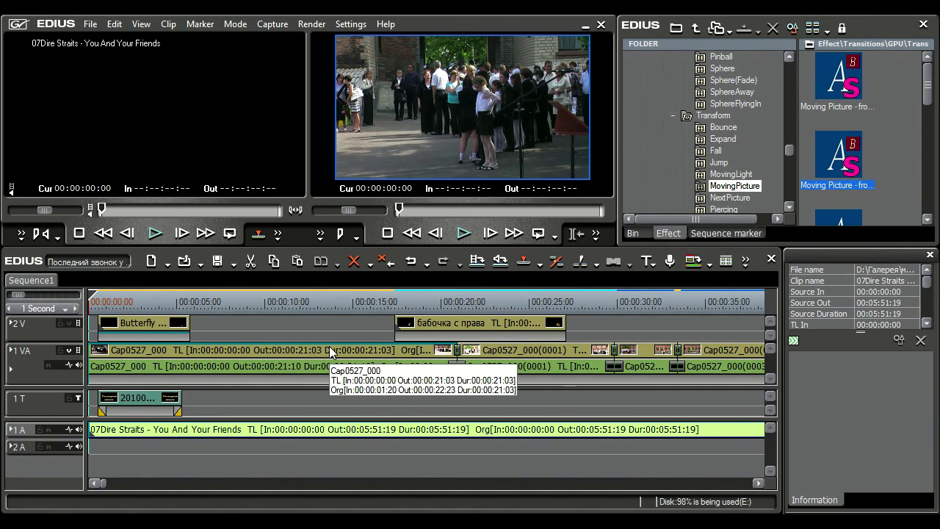
Step: Start printing the sequence to a file using the DV AVI exporter from the DV format group
{"action": "left_click", "coordinate": [90, 24]}
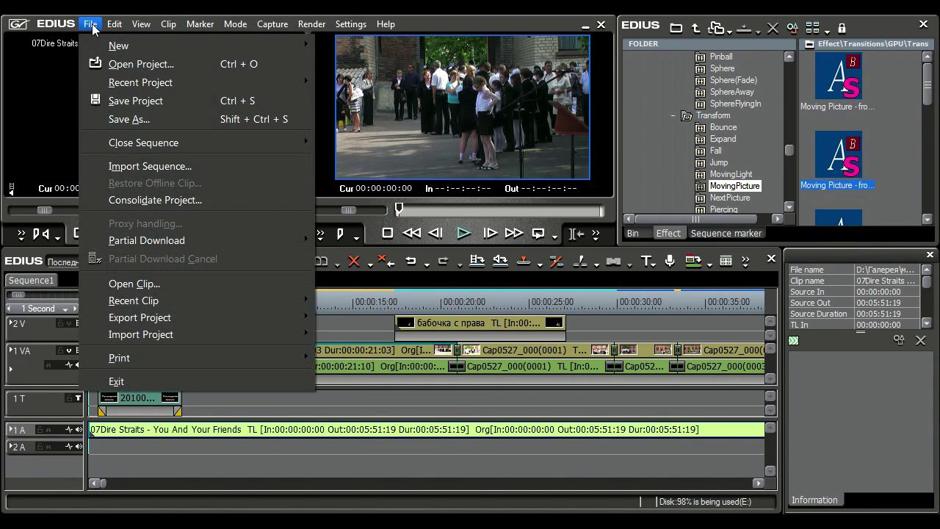
{"action": "mouse_move", "coordinate": [147, 357]}
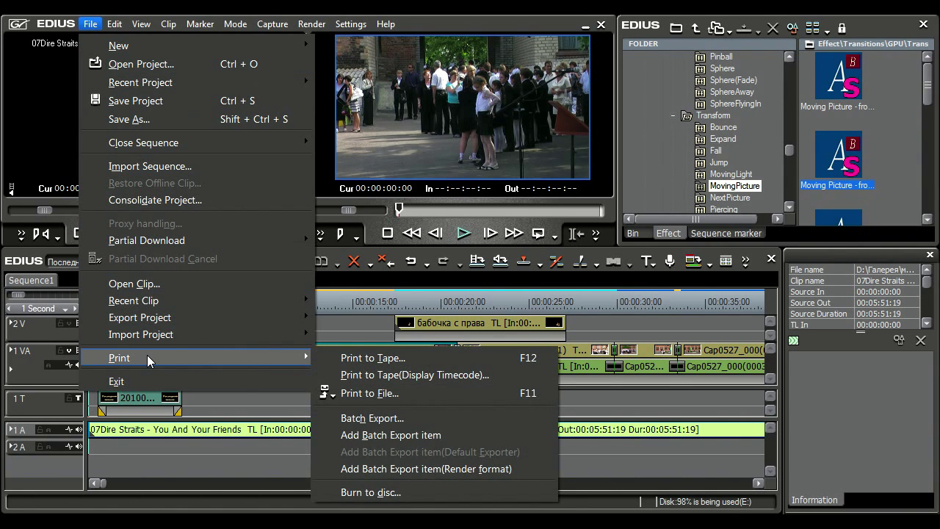
{"action": "left_click", "coordinate": [453, 393]}
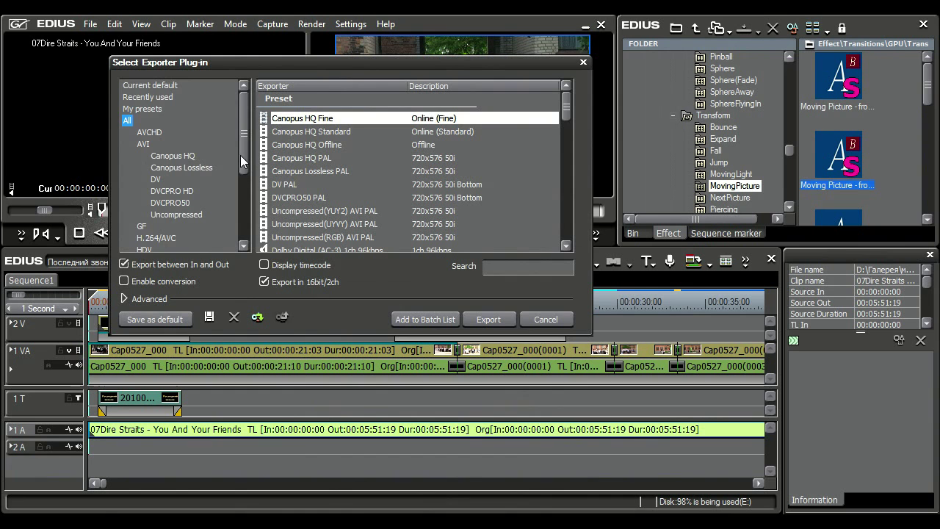
{"action": "mouse_move", "coordinate": [243, 163]}
{"action": "left_mouse_down"}
{"action": "mouse_move", "coordinate": [247, 220]}
{"action": "mouse_move", "coordinate": [250, 154]}
{"action": "left_mouse_up"}
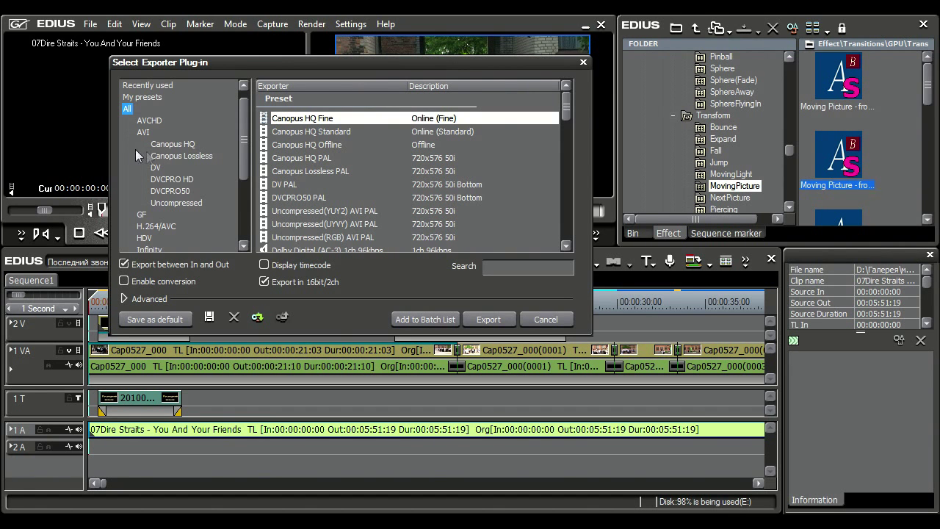
{"action": "left_click", "coordinate": [156, 168]}
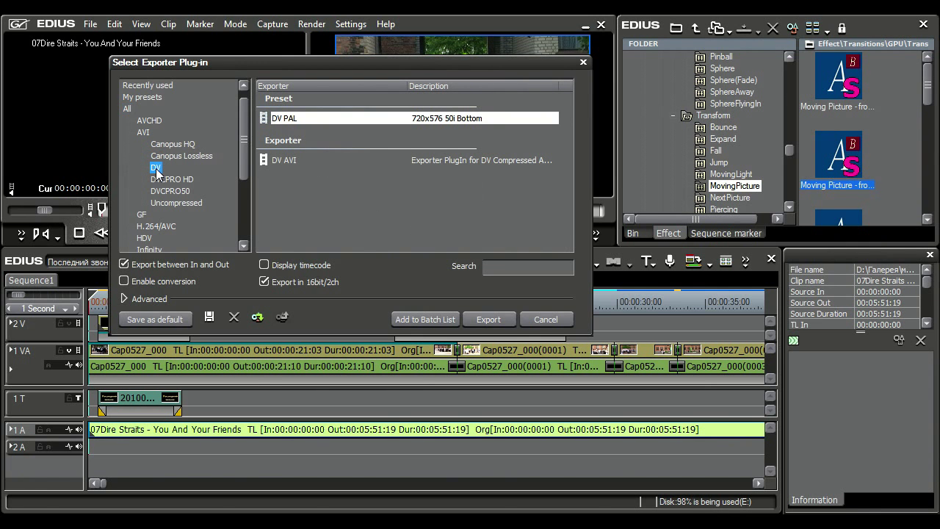
{"action": "scroll", "coordinate": [155, 170], "scroll_direction": "down", "scroll_amount": 1}
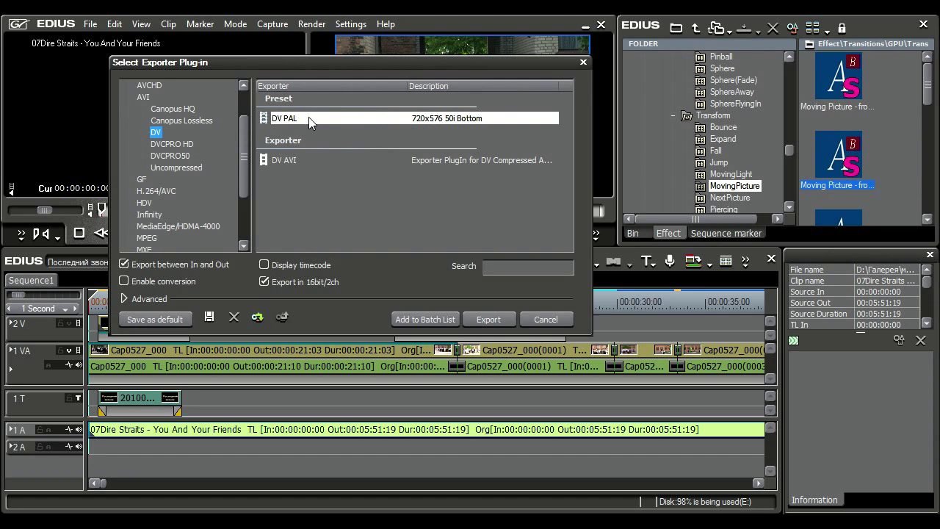
{"action": "left_click", "coordinate": [290, 162]}
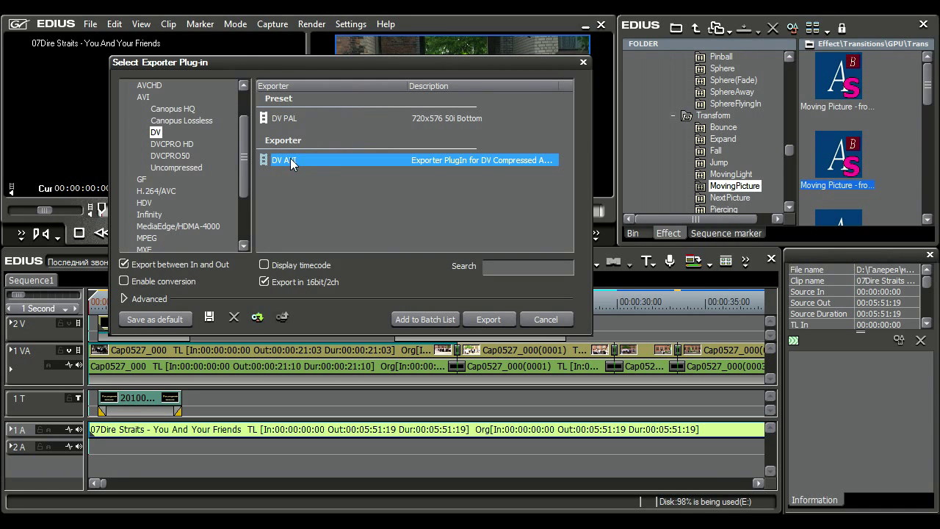
{"action": "left_click", "coordinate": [488, 319]}
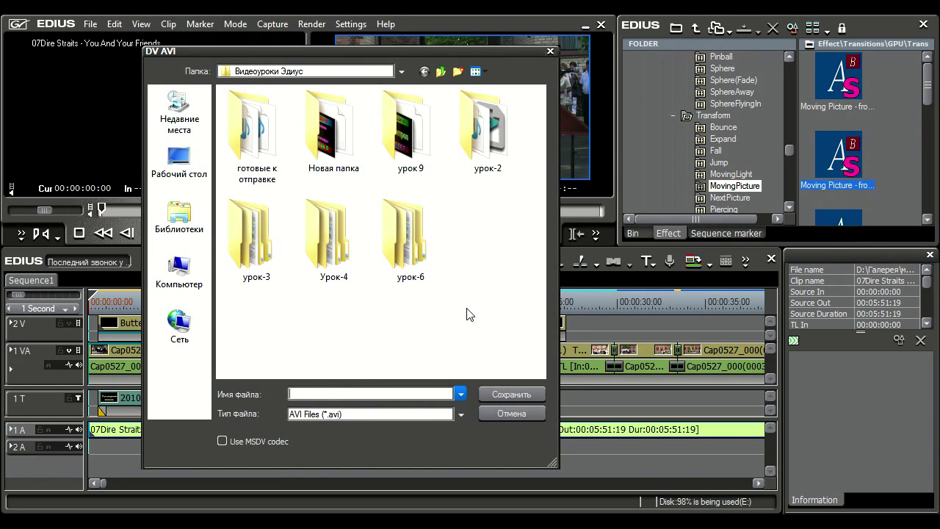
Step: Start exporting the sequence as the AVI file "последний урок" in the "пример" folder on drive I:, and cancel the render
{"action": "left_click", "coordinate": [181, 269]}
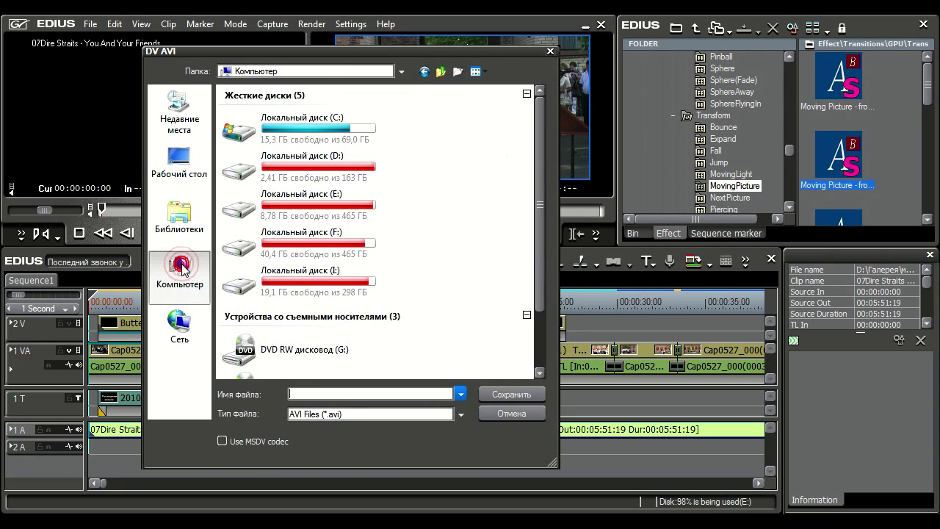
{"action": "double_click", "coordinate": [318, 285]}
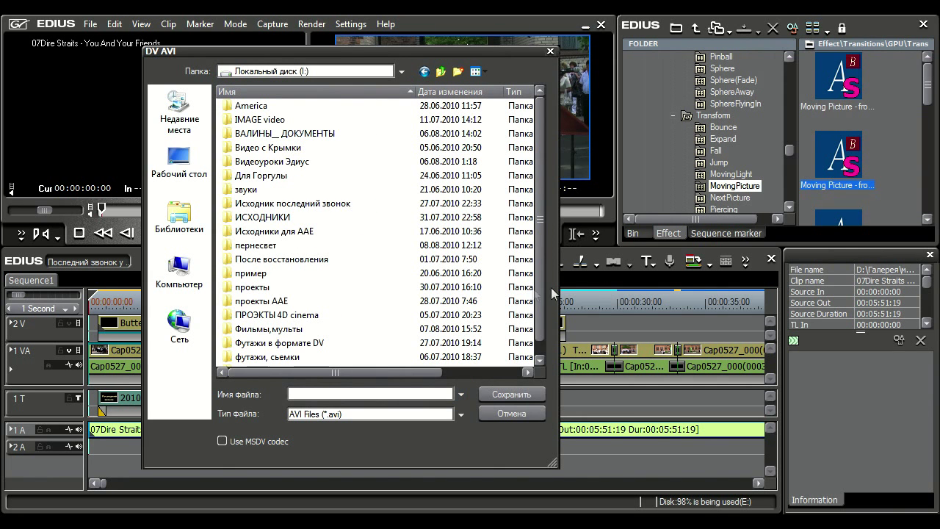
{"action": "scroll", "coordinate": [542, 299], "scroll_direction": "down", "scroll_amount": 1}
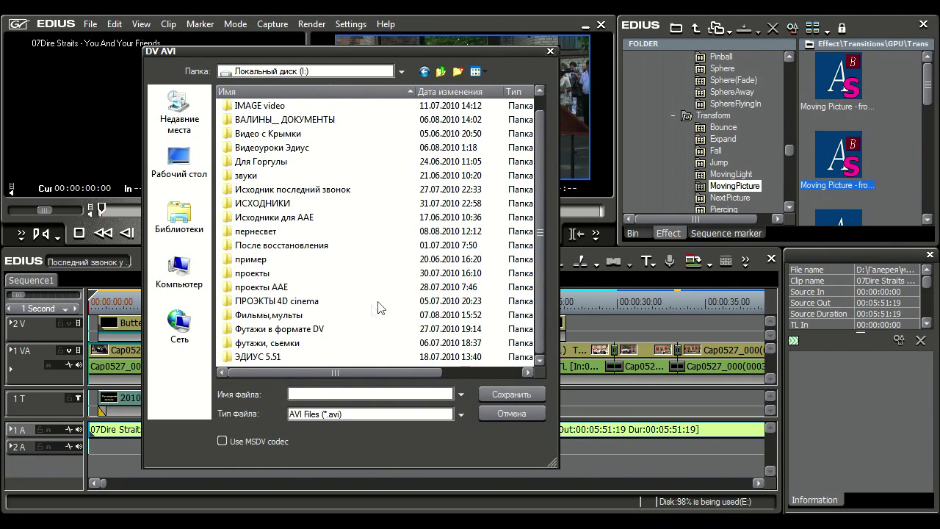
{"action": "left_click", "coordinate": [326, 390]}
{"action": "type", "text": "последний урок"}
{"action": "scroll", "coordinate": [294, 242], "scroll_direction": "up", "scroll_amount": 3}
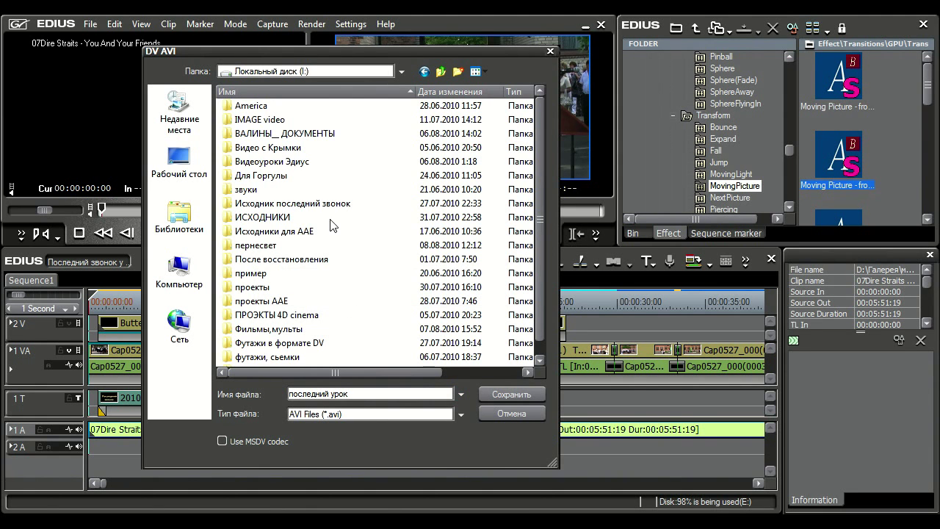
{"action": "double_click", "coordinate": [255, 274]}
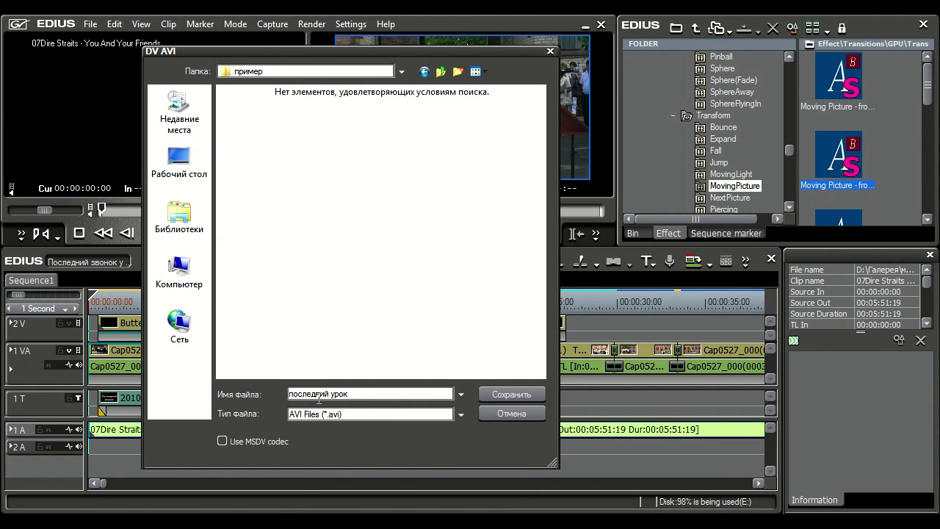
{"action": "left_click", "coordinate": [505, 393]}
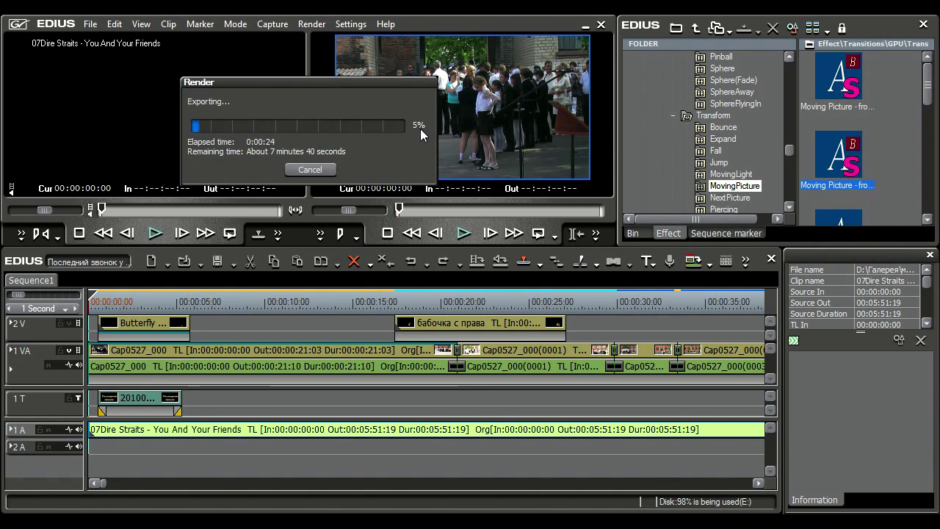
{"action": "key", "text": "Escape"}
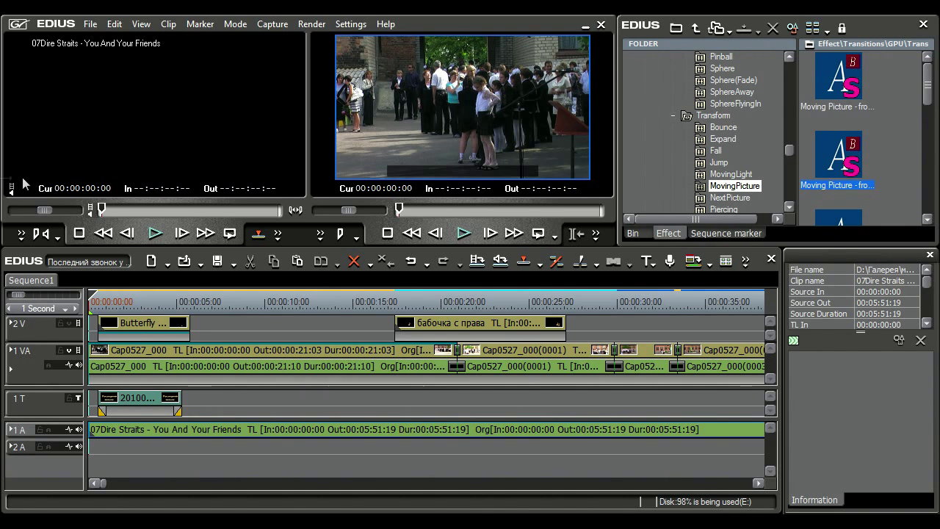
Step: Place sequence markers as chapter points at the sequence start, about 00:00:29:21 and the clip cut at 00:01:46:16, and return to the start
{"action": "left_click", "coordinate": [93, 293]}
{"action": "key", "text": "space"}
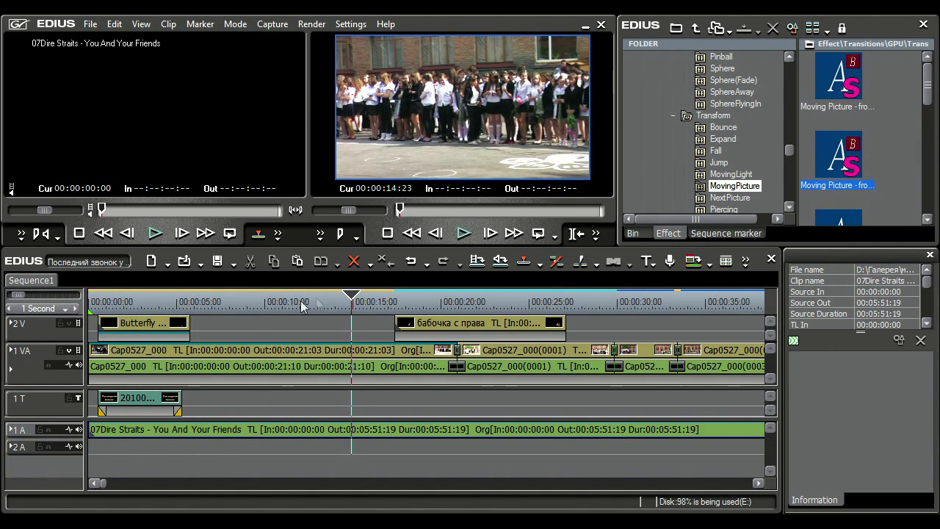
{"action": "left_click_drag", "start_coordinate": [347, 302], "coordinate": [617, 305]}
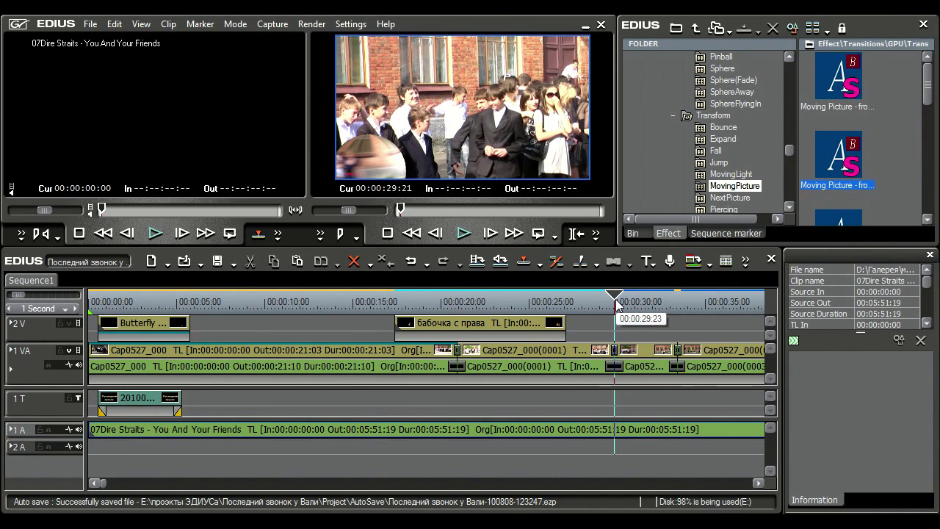
{"action": "left_click_drag", "start_coordinate": [617, 304], "coordinate": [768, 294]}
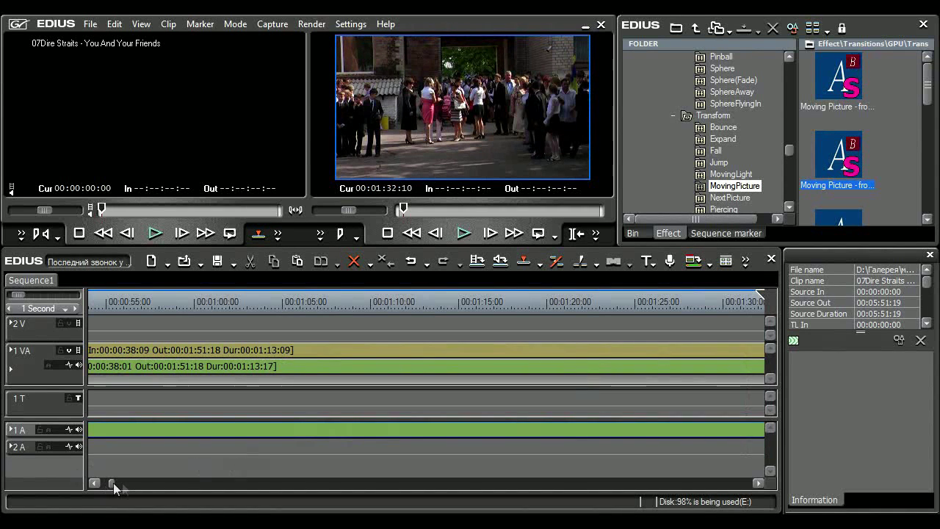
{"action": "left_click_drag", "start_coordinate": [112, 483], "coordinate": [117, 482]}
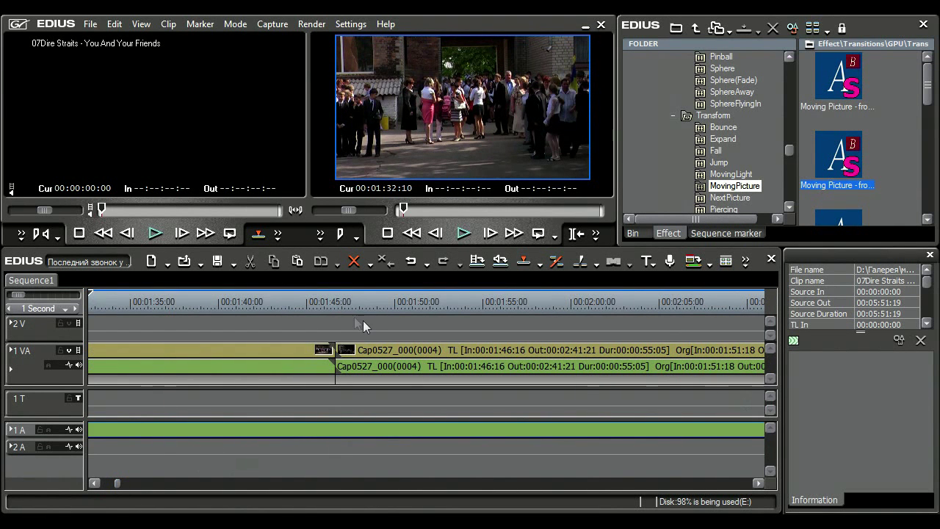
{"action": "left_click", "coordinate": [339, 303]}
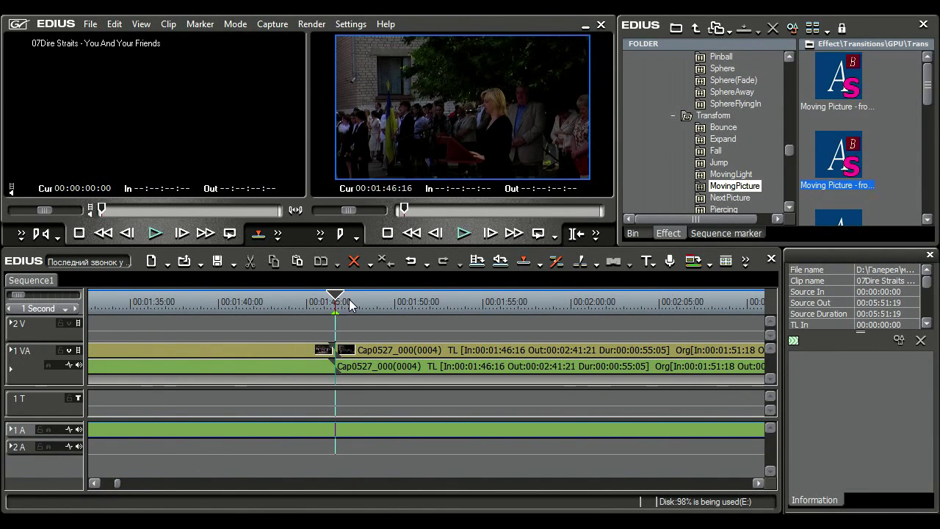
{"action": "mouse_move", "coordinate": [118, 482]}
{"action": "left_mouse_down"}
{"action": "mouse_move", "coordinate": [747, 479]}
{"action": "mouse_move", "coordinate": [103, 483]}
{"action": "left_mouse_up"}
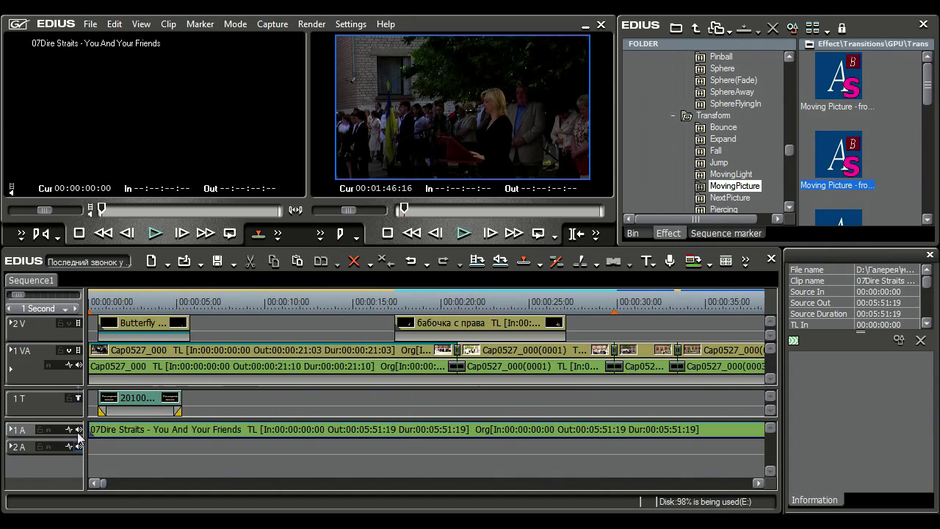
{"action": "left_click", "coordinate": [92, 305]}
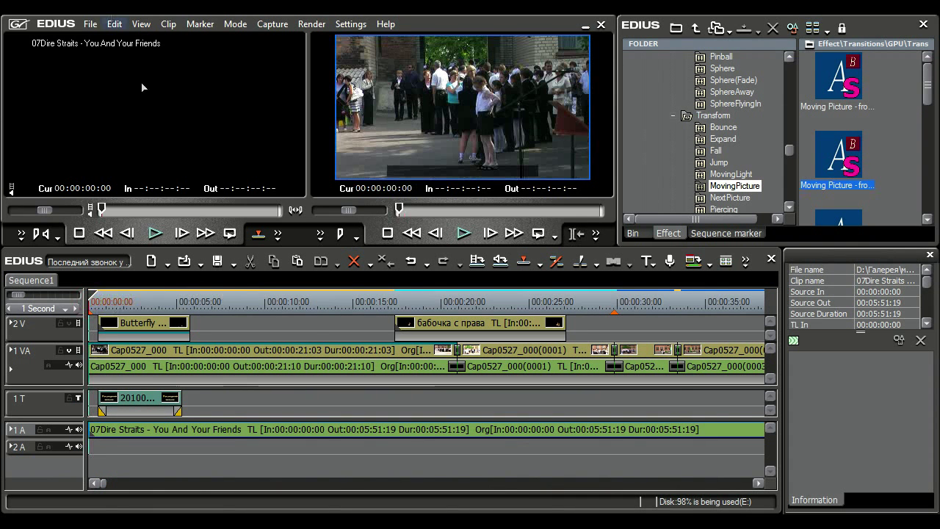
Step: Open the Burn to disc function for the current sequence
{"action": "left_click", "coordinate": [95, 26]}
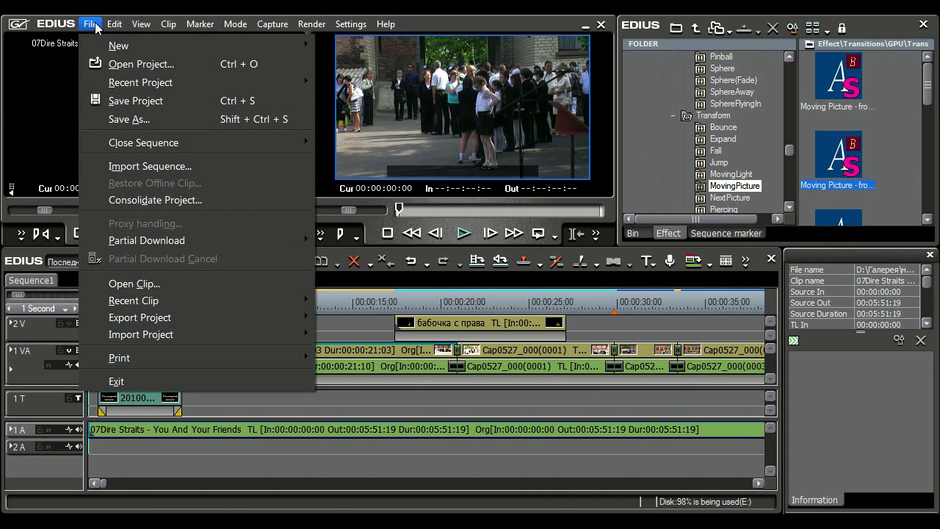
{"action": "mouse_move", "coordinate": [129, 358]}
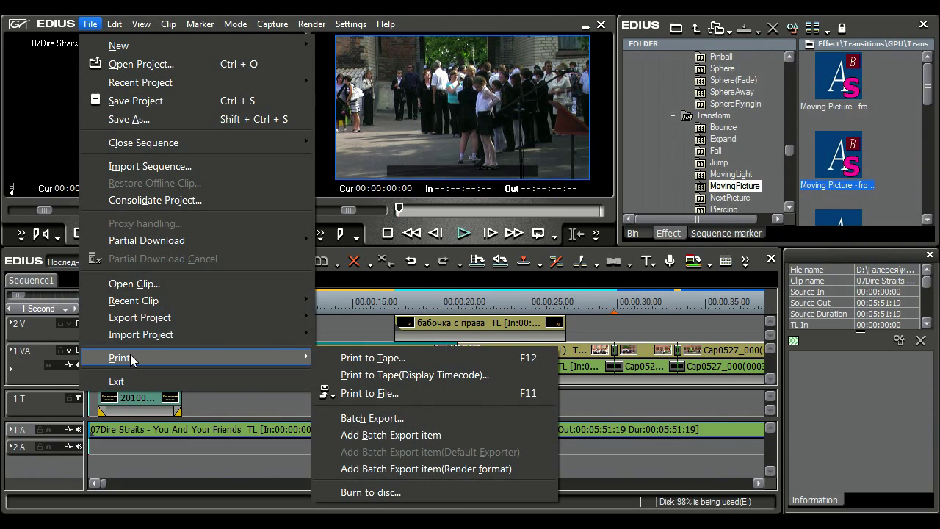
{"action": "left_click", "coordinate": [414, 495]}
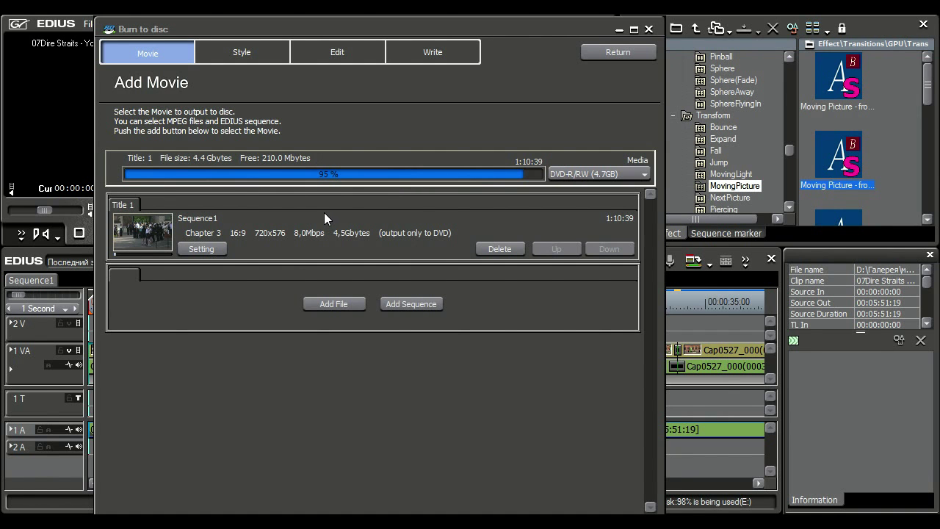
{"action": "mouse_move", "coordinate": [113, 155]}
{"action": "left_mouse_down"}
{"action": "mouse_move", "coordinate": [147, 207]}
{"action": "mouse_move", "coordinate": [556, 213]}
{"action": "mouse_move", "coordinate": [554, 198]}
{"action": "left_mouse_up"}
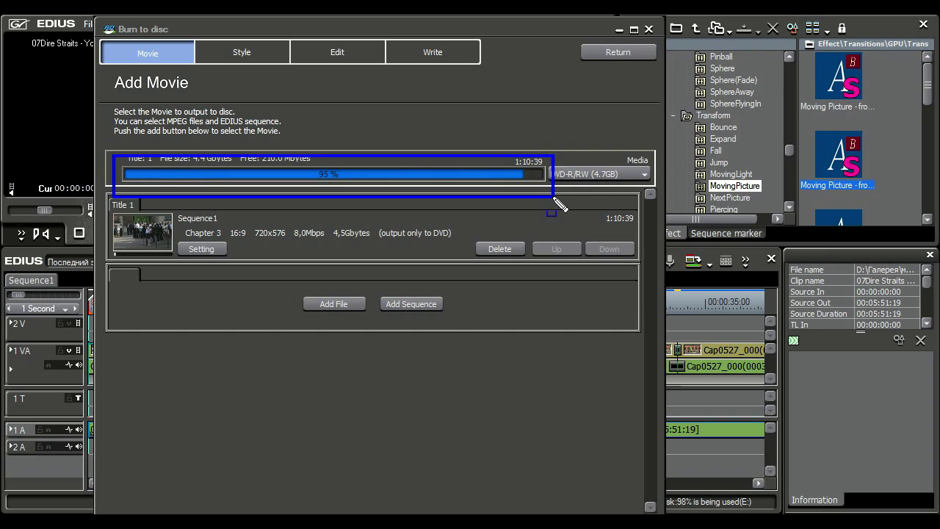
{"action": "mouse_move", "coordinate": [548, 157]}
{"action": "left_mouse_down"}
{"action": "mouse_move", "coordinate": [551, 200]}
{"action": "mouse_move", "coordinate": [671, 197]}
{"action": "mouse_move", "coordinate": [653, 189]}
{"action": "left_mouse_up"}
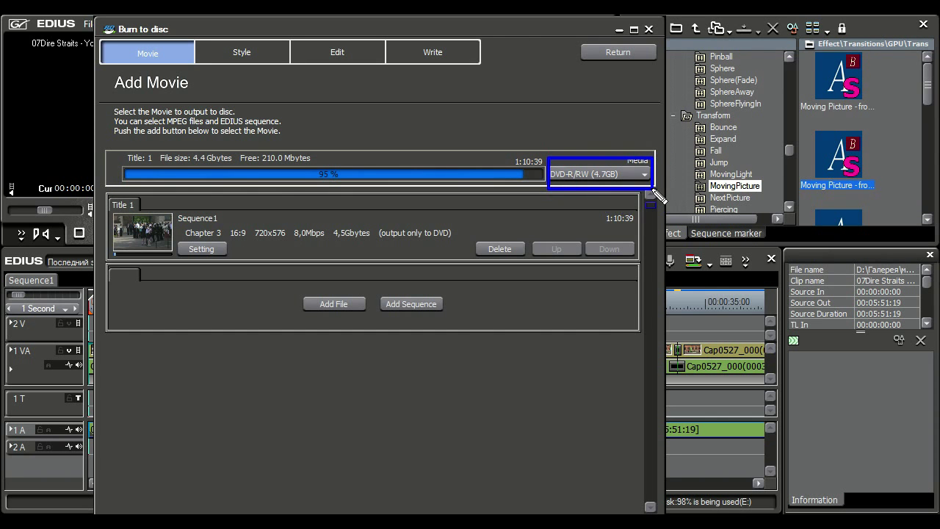
{"action": "left_click", "coordinate": [588, 204]}
{"action": "key", "text": "Escape"}
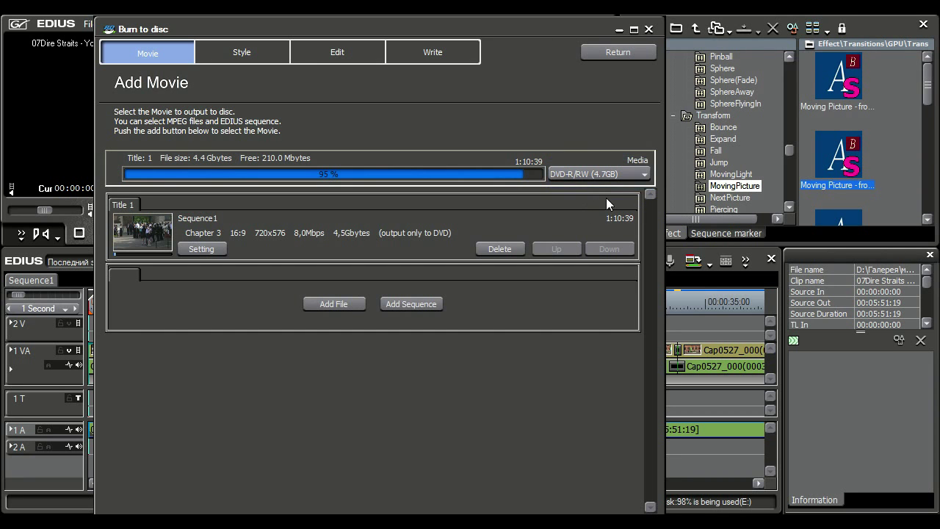
Step: Select DVD-R/RW (4.7GB) as the disc media
{"action": "left_click", "coordinate": [645, 177]}
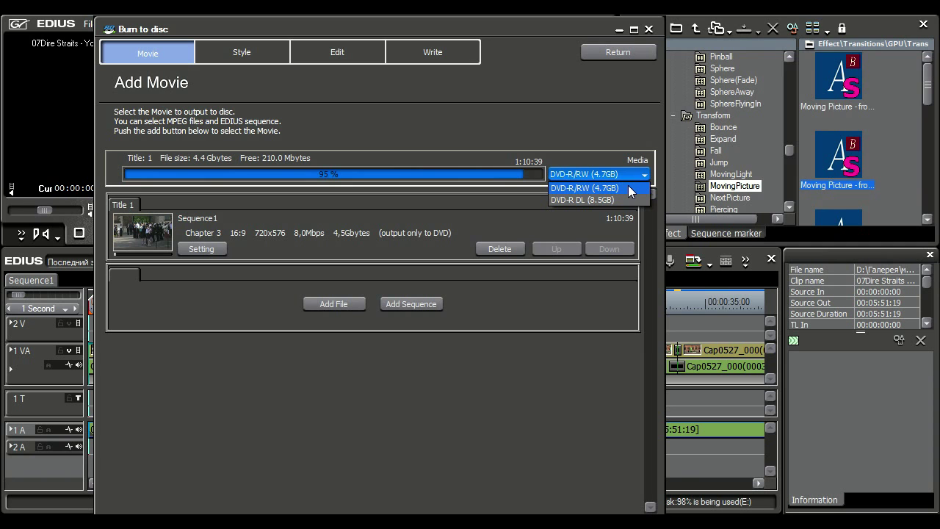
{"action": "left_click", "coordinate": [628, 187]}
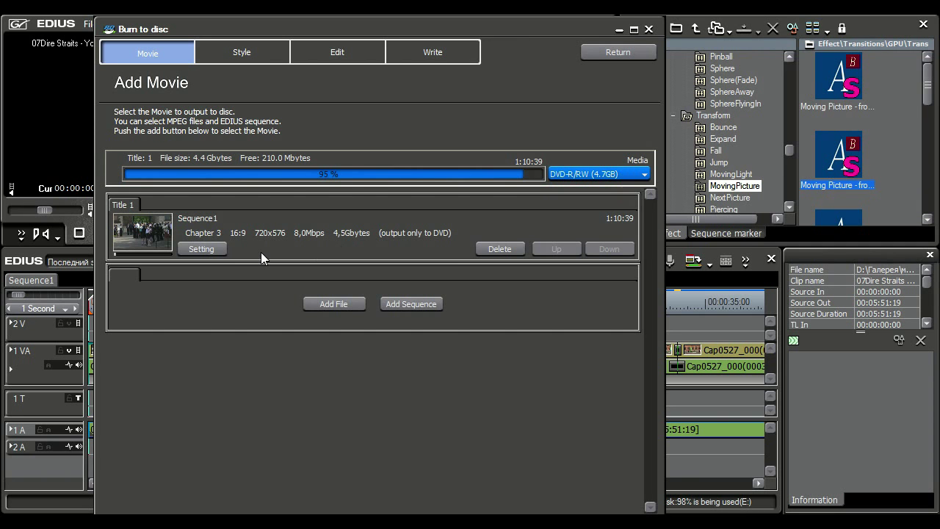
Step: Turn off the All Auto and automatic video settings for Title 1's encoding and set the video stream to VBR
{"action": "left_click", "coordinate": [207, 252]}
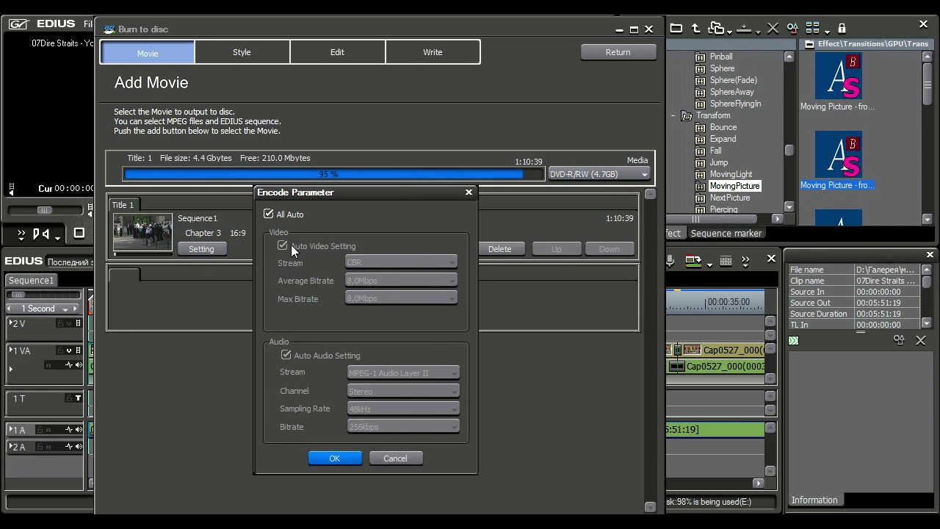
{"action": "left_click", "coordinate": [268, 213]}
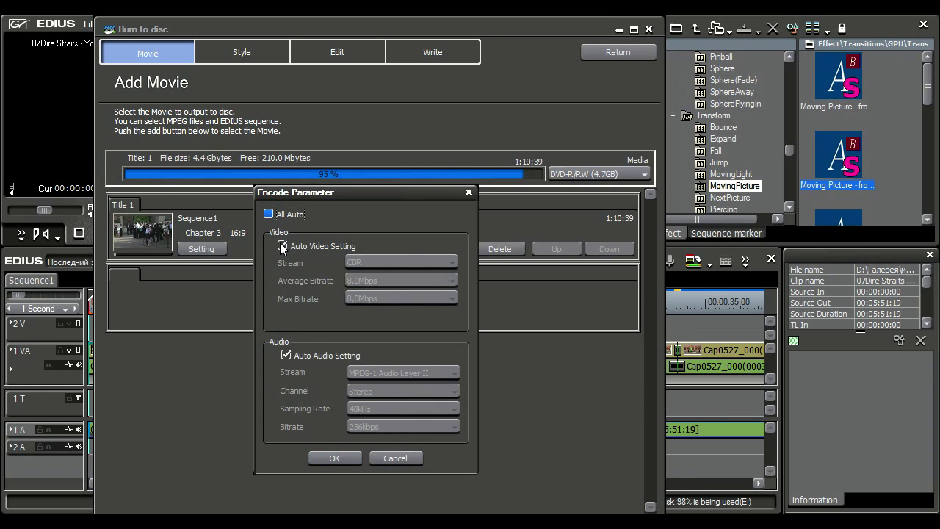
{"action": "left_click", "coordinate": [281, 246]}
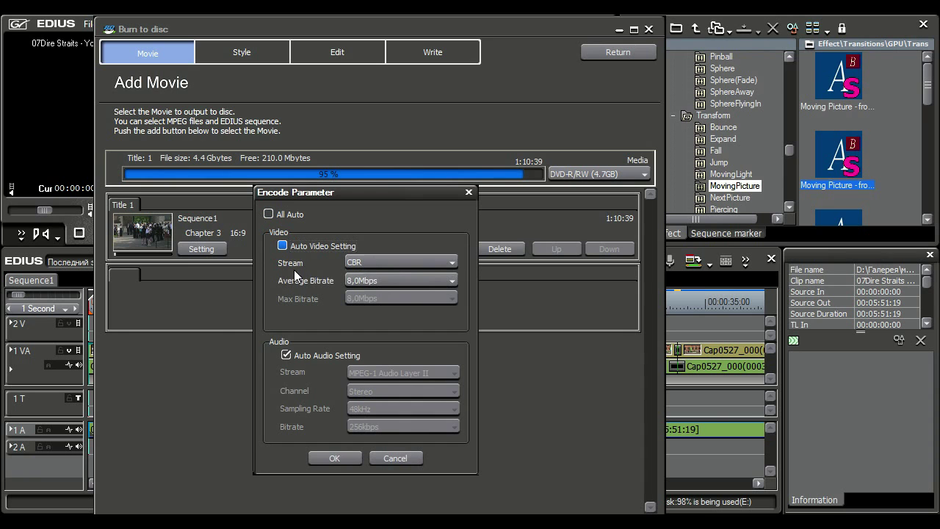
{"action": "left_click", "coordinate": [452, 263]}
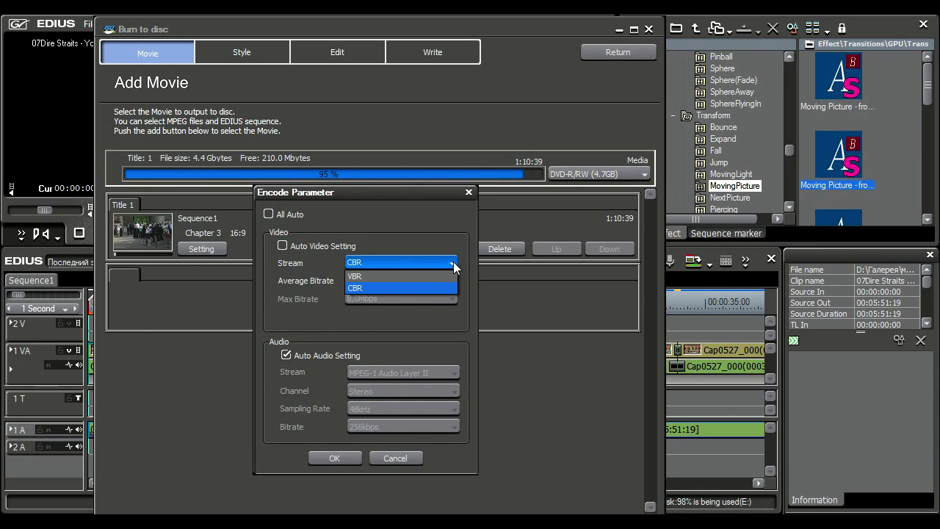
{"action": "left_click", "coordinate": [405, 276]}
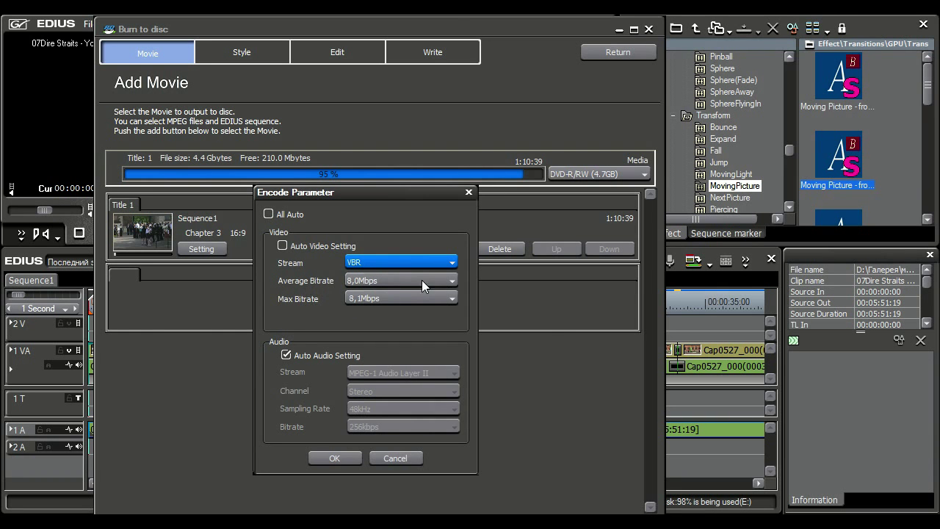
Step: Set Title 1's average bitrate to 7,5Mbps and its max bitrate to 8,5Mbps, and apply the encoding parameters
{"action": "left_click", "coordinate": [452, 281]}
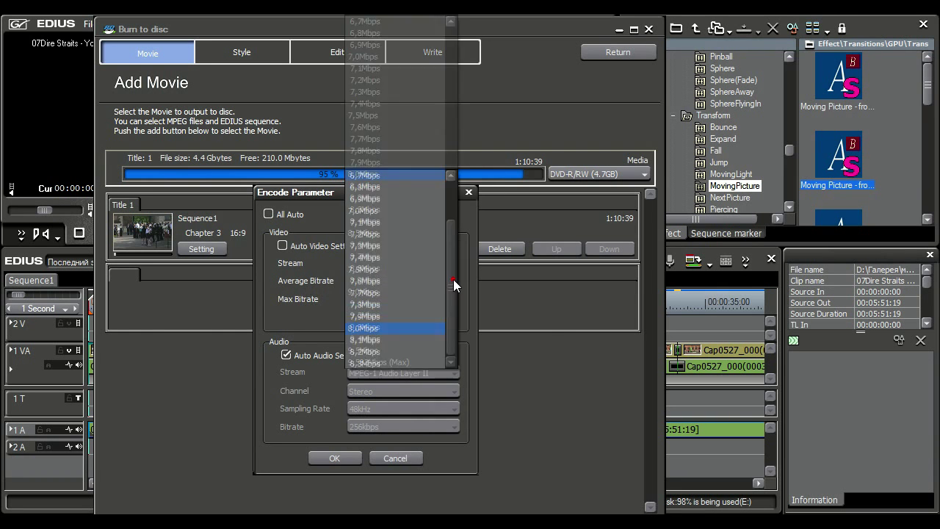
{"action": "left_click", "coordinate": [371, 115]}
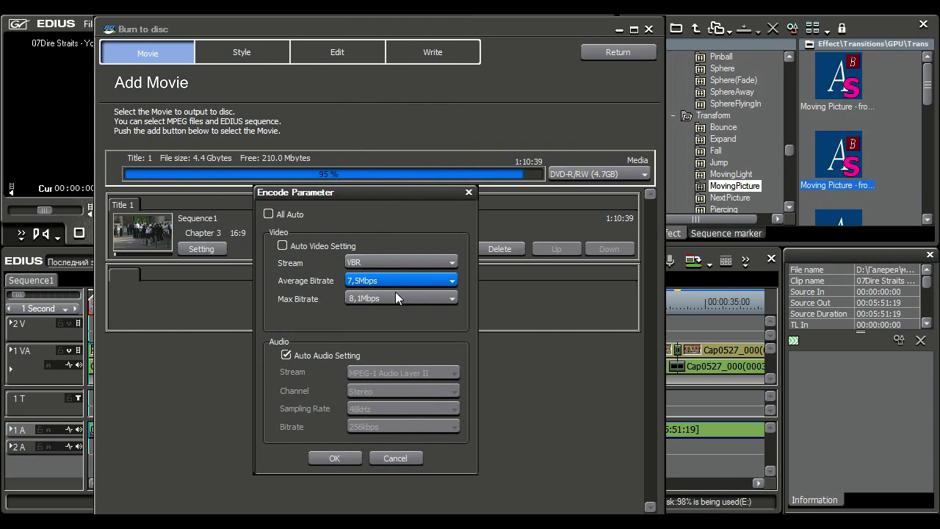
{"action": "left_click", "coordinate": [450, 298]}
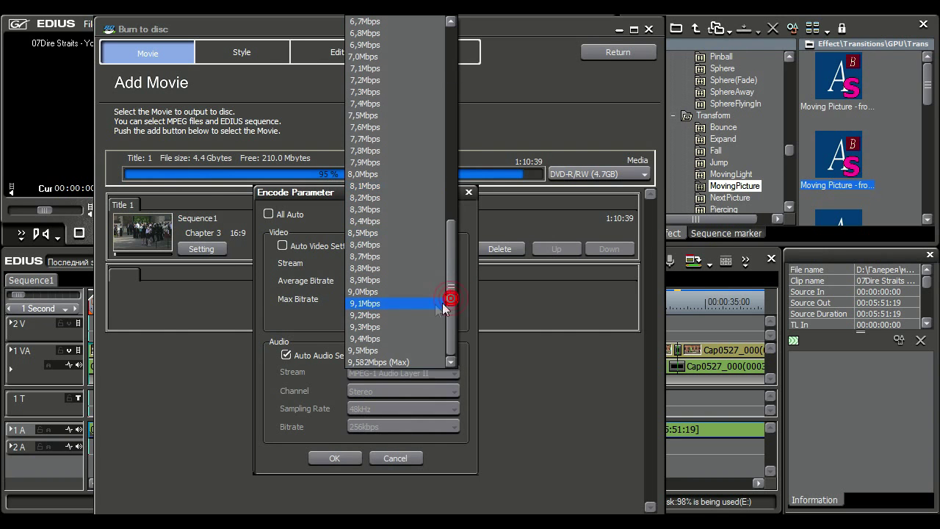
{"action": "left_click", "coordinate": [390, 233]}
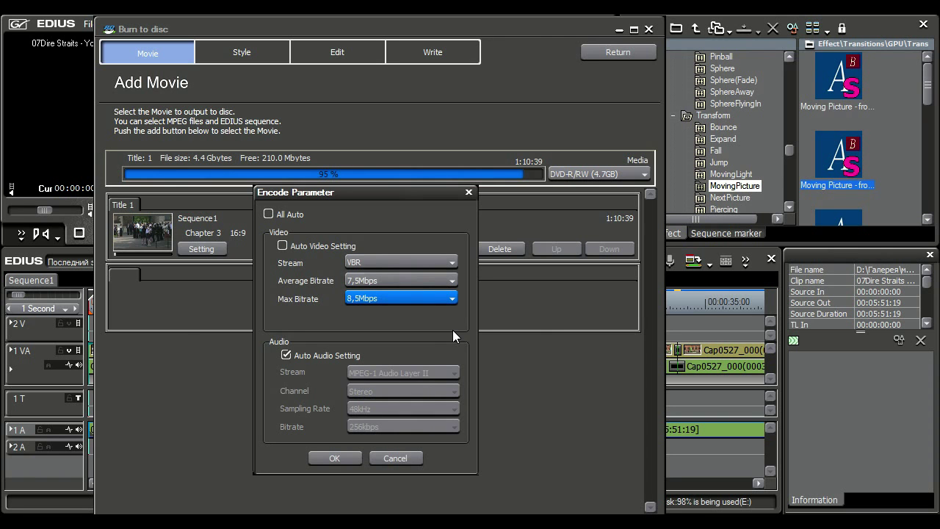
{"action": "left_click", "coordinate": [335, 457]}
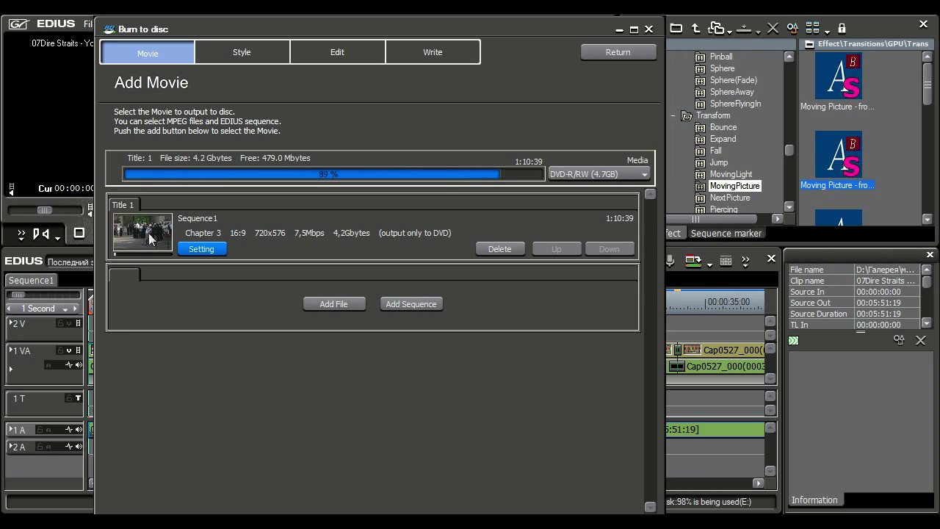
Step: Switch Title 1's video stream to CBR with an average bitrate of 8,5Mbps and apply the encoding parameters
{"action": "left_click", "coordinate": [204, 249]}
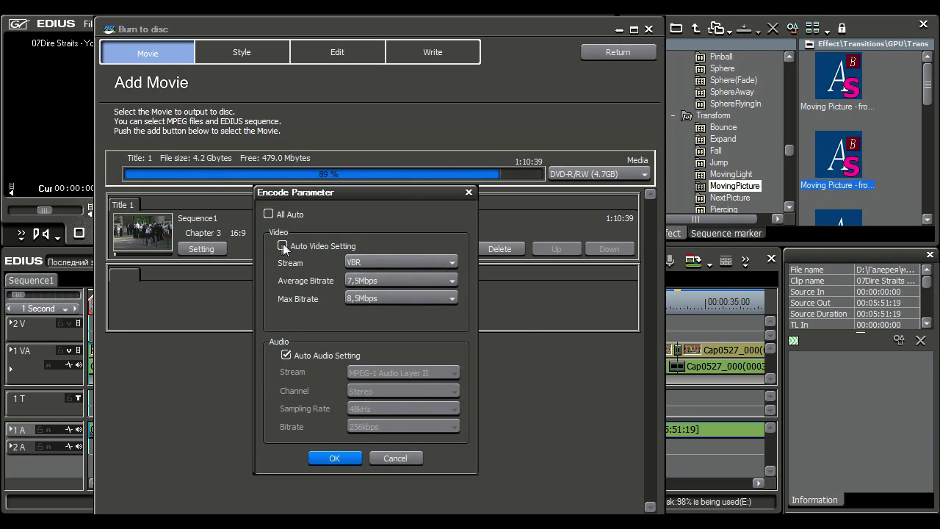
{"action": "left_click", "coordinate": [440, 263]}
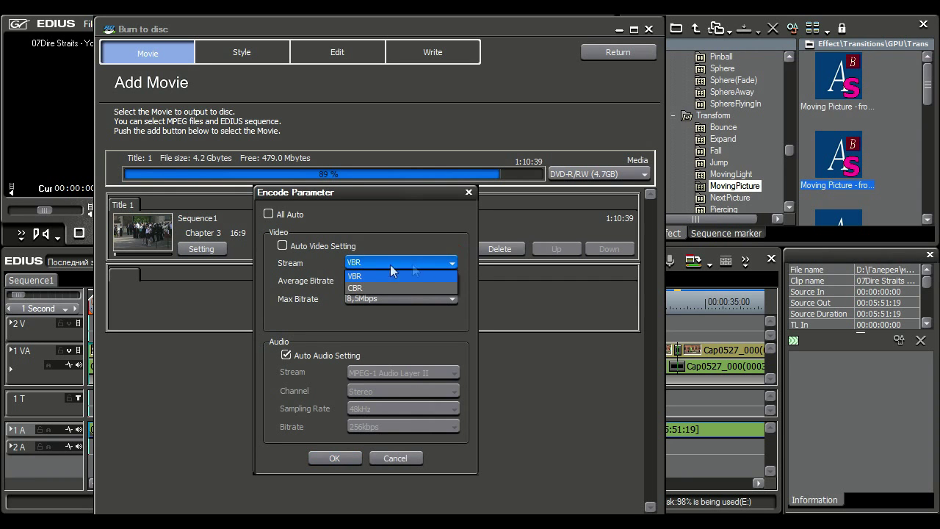
{"action": "left_click", "coordinate": [368, 287]}
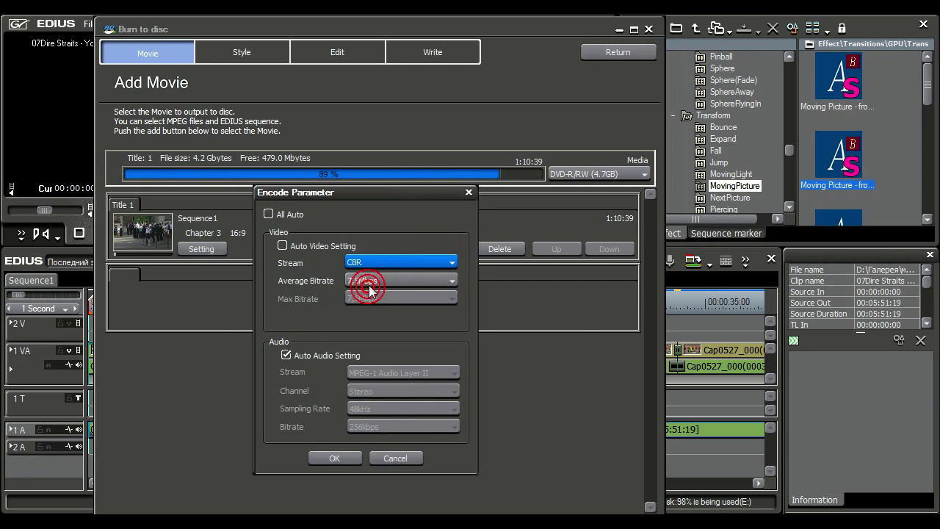
{"action": "left_click", "coordinate": [447, 280]}
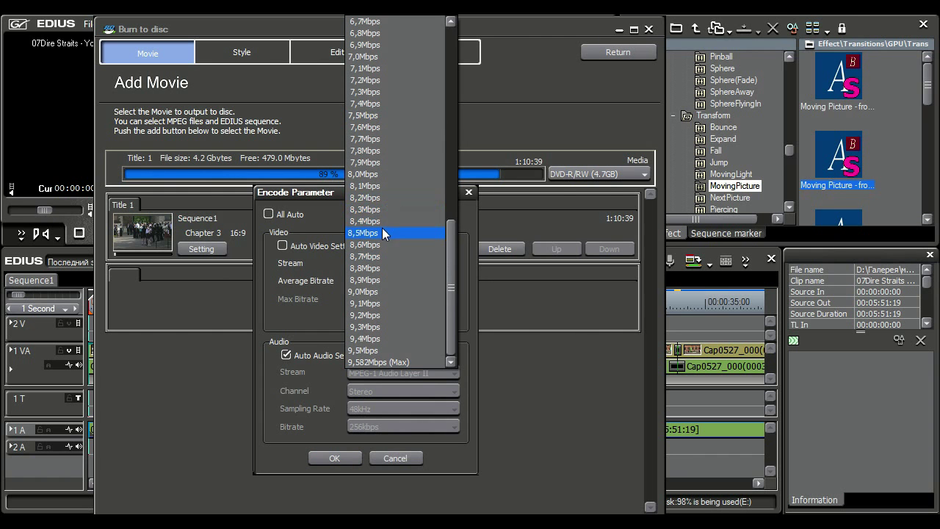
{"action": "left_click", "coordinate": [384, 233]}
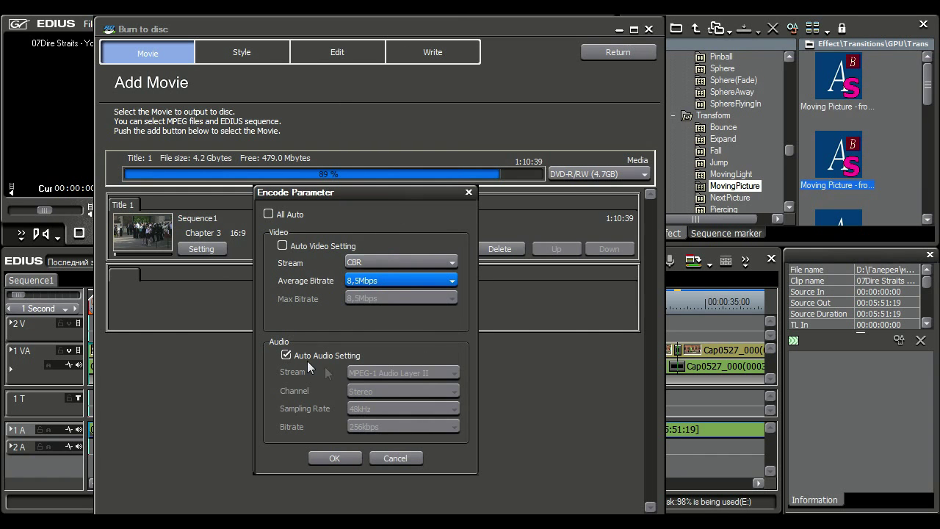
{"action": "left_click", "coordinate": [345, 457]}
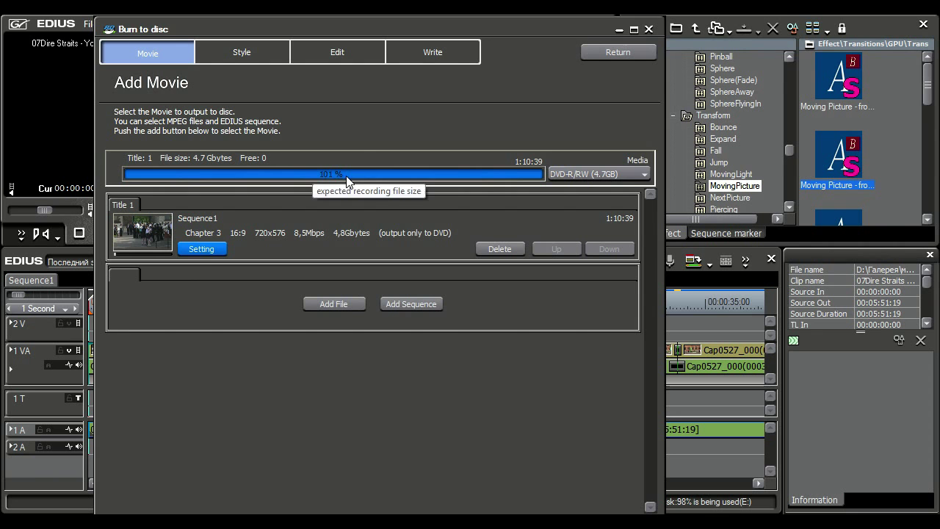
Step: Reduce Title 1's average bitrate to 8,0Mbps and apply the encoding parameters
{"action": "left_click", "coordinate": [202, 248]}
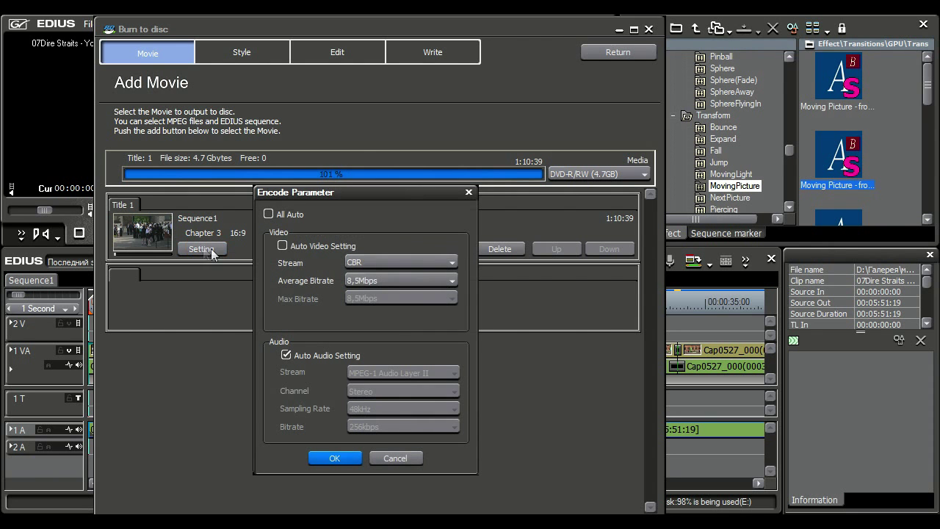
{"action": "left_click", "coordinate": [452, 281]}
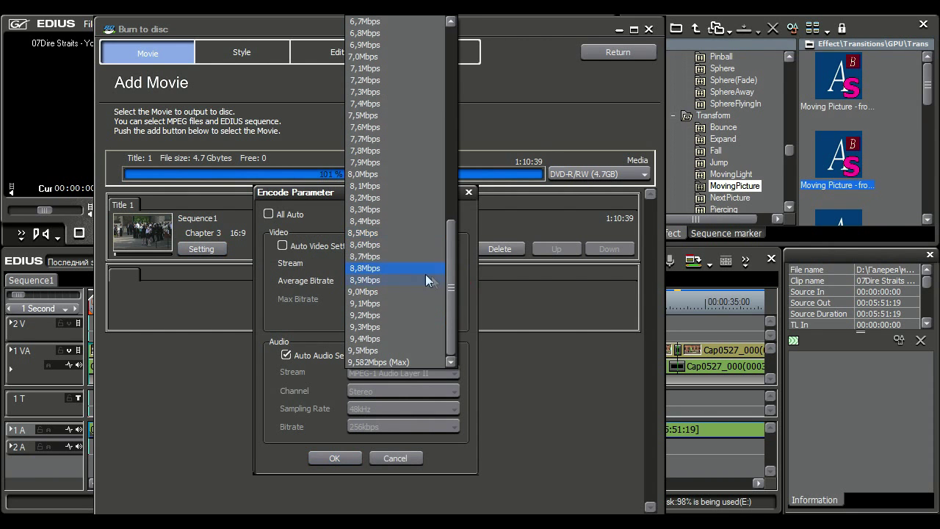
{"action": "left_click", "coordinate": [387, 174]}
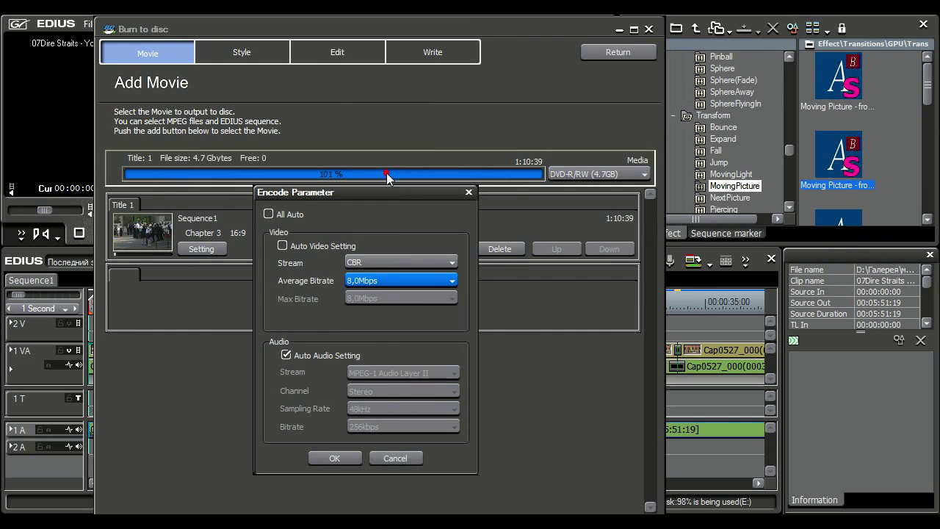
{"action": "left_click", "coordinate": [355, 457]}
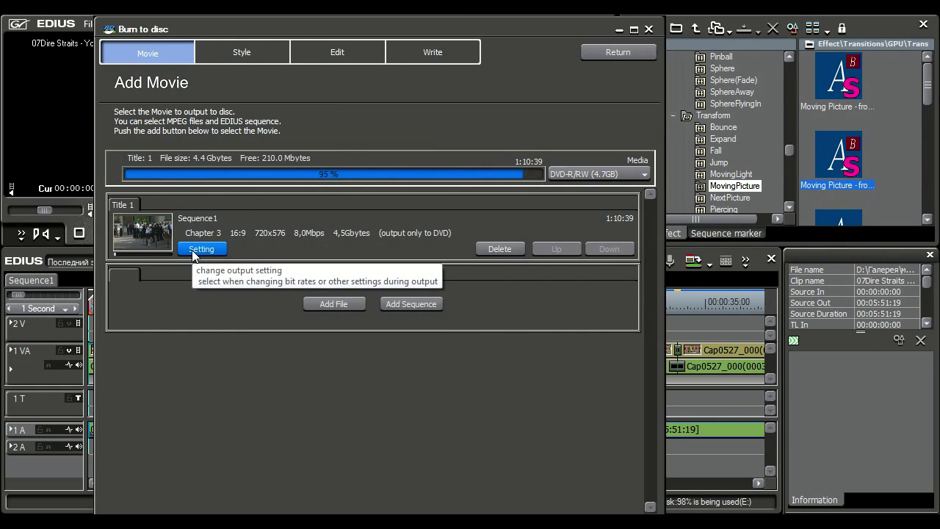
Step: Go to the disc menu style settings, try the 4:3 menu aspect and set it back to 16:9
{"action": "left_click", "coordinate": [240, 51]}
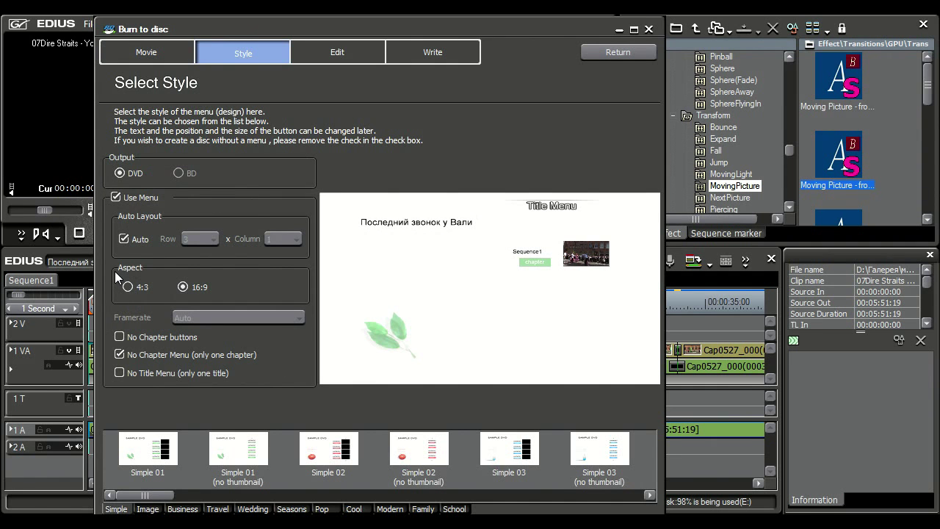
{"action": "mouse_move", "coordinate": [114, 269]}
{"action": "left_mouse_down"}
{"action": "mouse_move", "coordinate": [155, 312]}
{"action": "mouse_move", "coordinate": [228, 307]}
{"action": "left_mouse_up"}
{"action": "mouse_move", "coordinate": [168, 271]}
{"action": "left_mouse_down"}
{"action": "mouse_move", "coordinate": [191, 317]}
{"action": "mouse_move", "coordinate": [244, 305]}
{"action": "mouse_move", "coordinate": [226, 302]}
{"action": "left_mouse_up"}
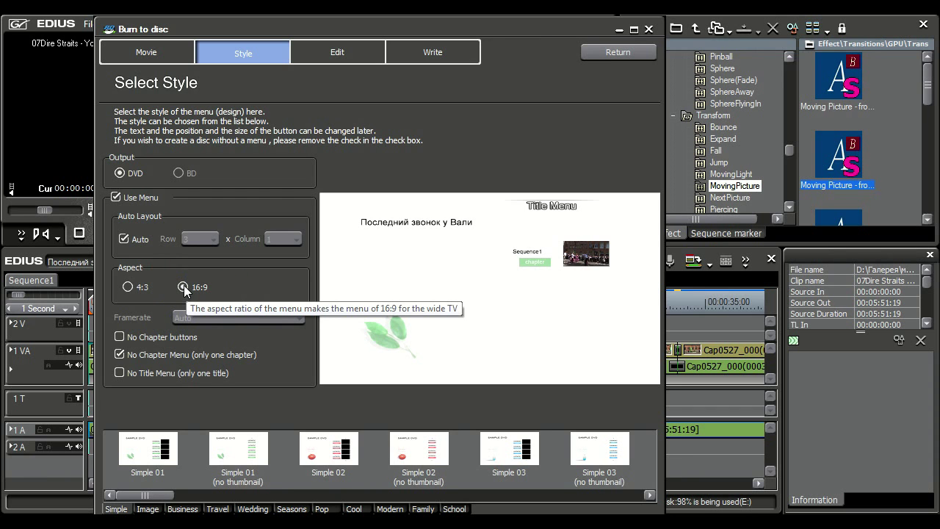
{"action": "left_click", "coordinate": [128, 287]}
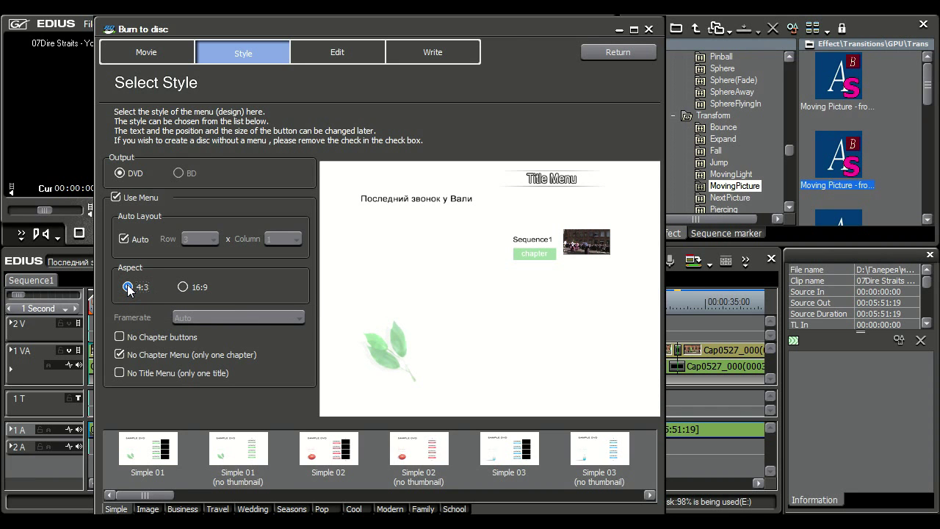
{"action": "left_click", "coordinate": [182, 286]}
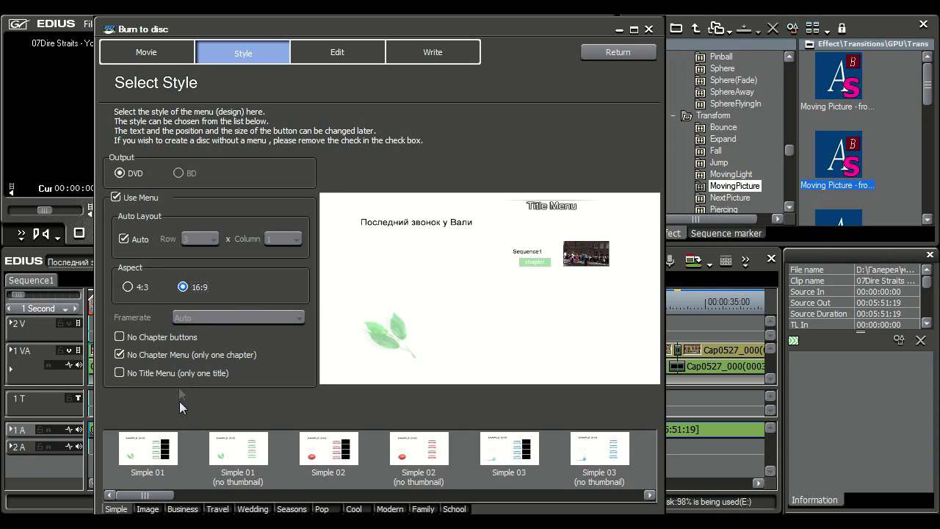
Step: Apply the Wood 02 style from the Simple category to the disc menu
{"action": "left_click_drag", "start_coordinate": [167, 496], "coordinate": [629, 507]}
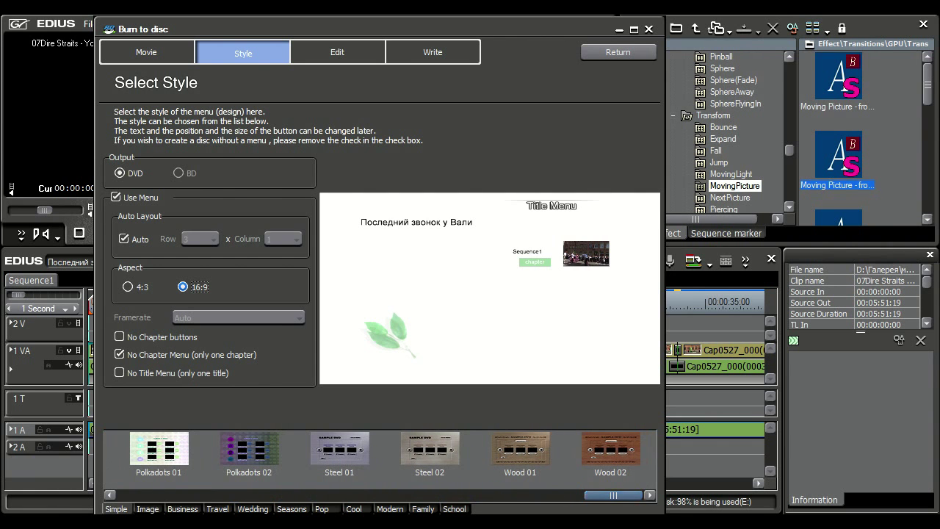
{"action": "left_click", "coordinate": [607, 445]}
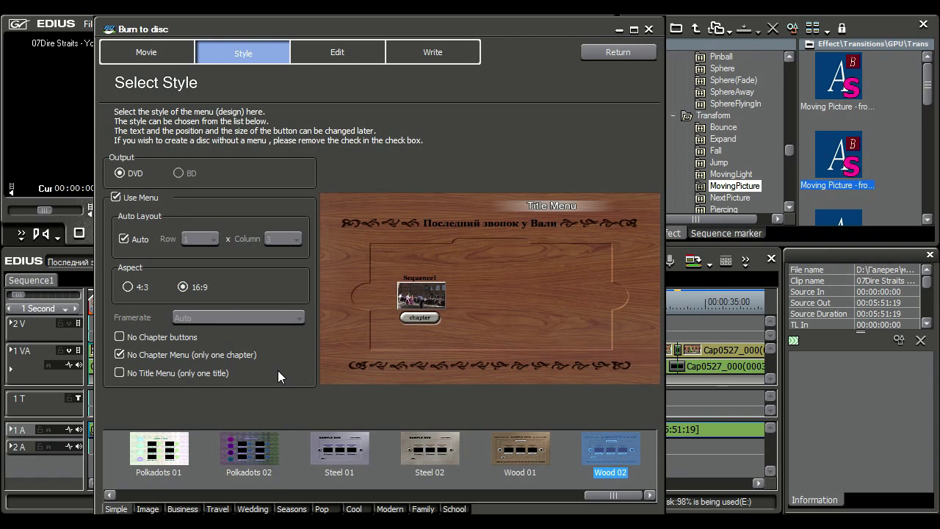
Step: Try the No Chapter buttons option on the title menu and turn it off again
{"action": "left_click", "coordinate": [119, 337]}
{"action": "left_click", "coordinate": [120, 337]}
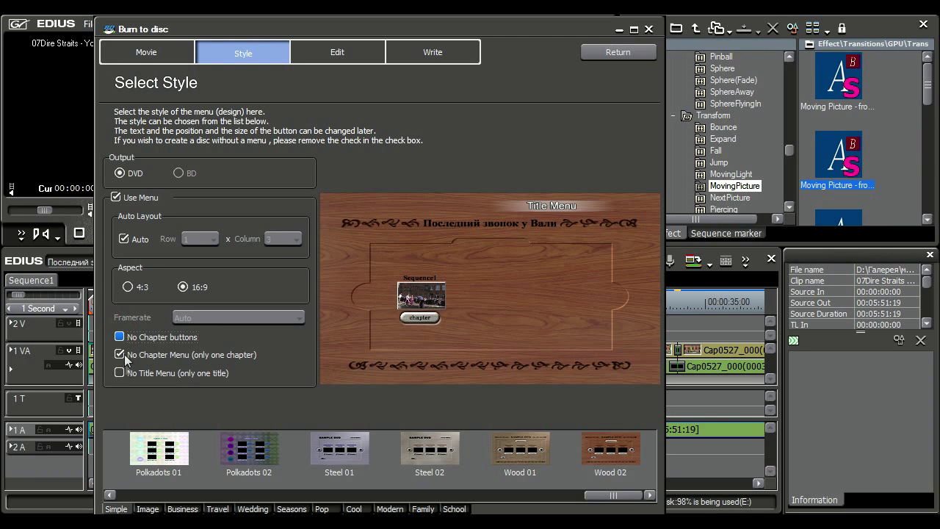
{"action": "left_click", "coordinate": [120, 337]}
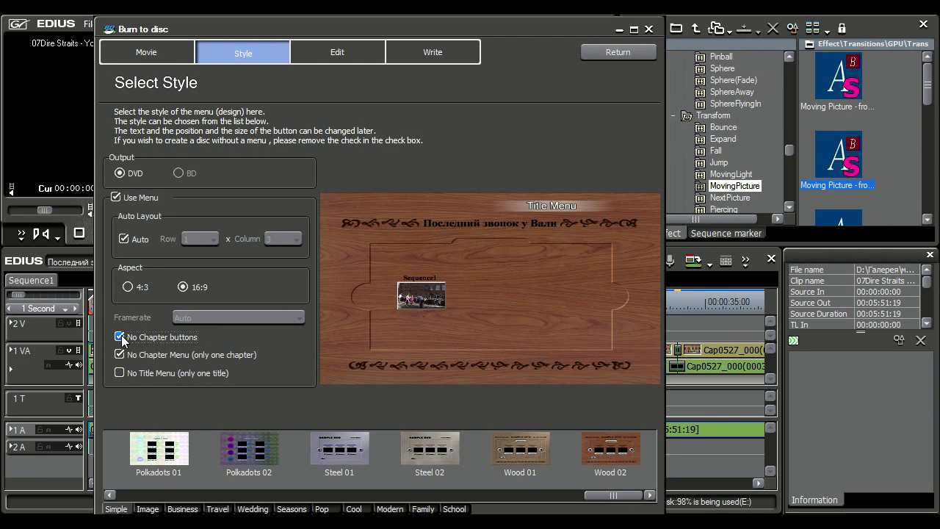
{"action": "left_click", "coordinate": [120, 337]}
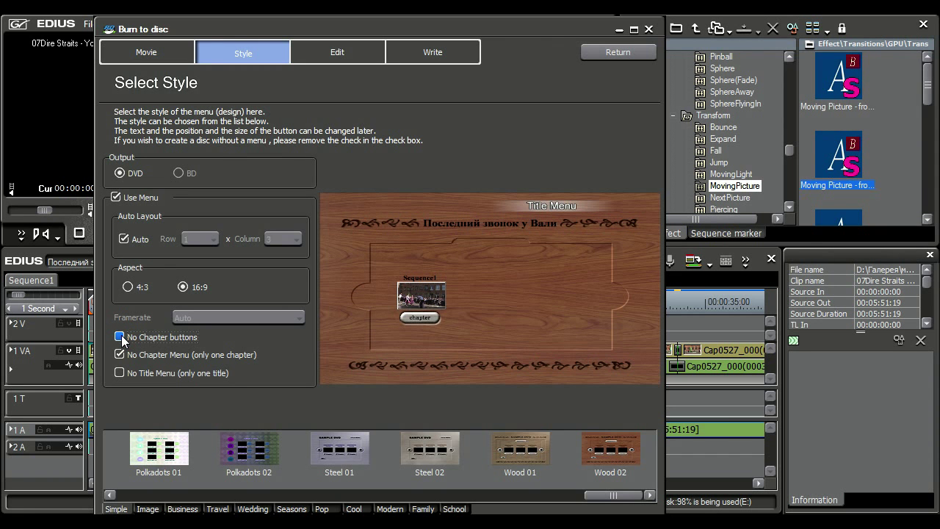
Step: Enable the No Title Menu option and open the chapter menu design for editing
{"action": "left_click", "coordinate": [120, 373]}
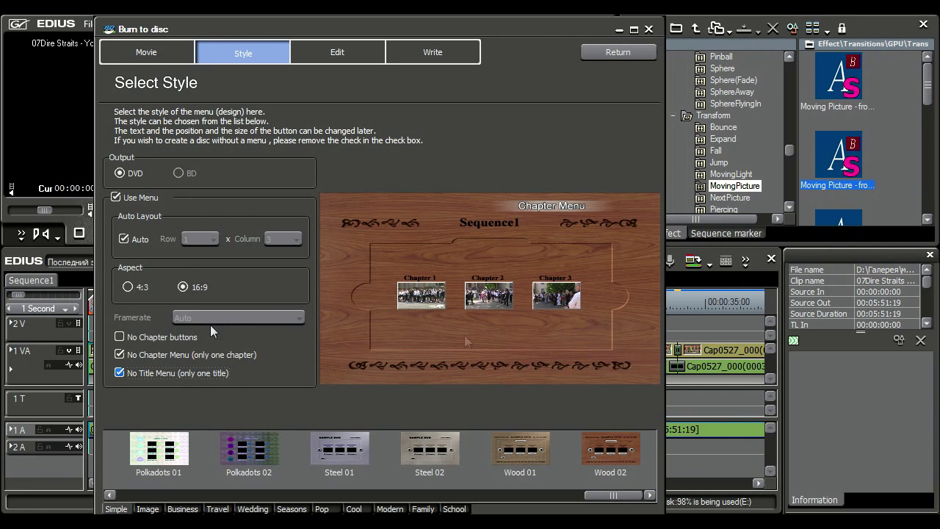
{"action": "left_click", "coordinate": [338, 53]}
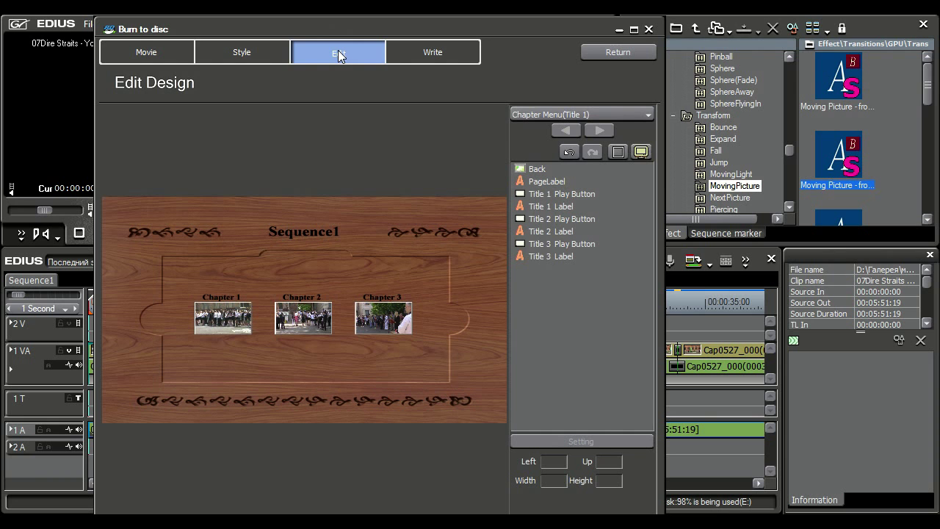
Step: Enlarge the three chapter play buttons to about 130 x 128 for Chapter 1, 124 x 141 for Chapter 2 and 123 x 111 for Chapter 3
{"action": "left_click", "coordinate": [324, 304]}
{"action": "left_click", "coordinate": [335, 338]}
{"action": "left_click_drag", "start_coordinate": [335, 338], "coordinate": [349, 368]}
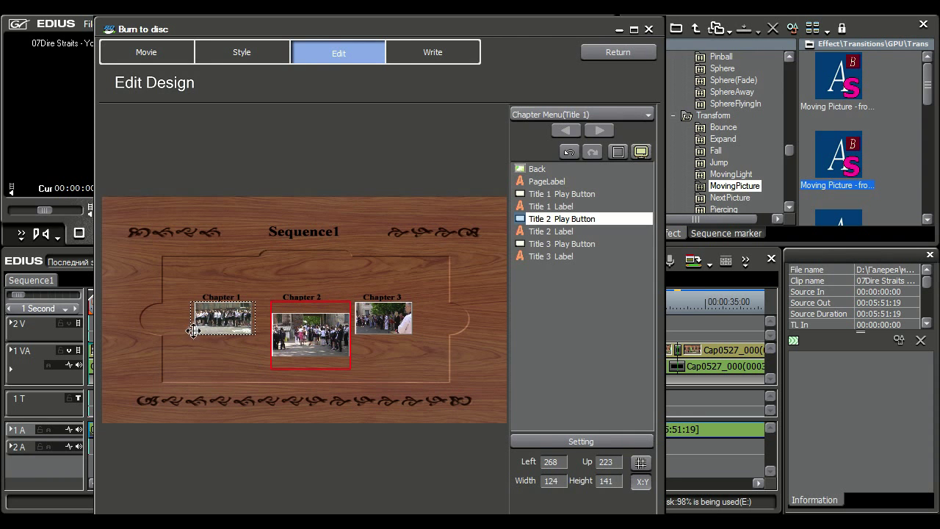
{"action": "left_click_drag", "start_coordinate": [193, 330], "coordinate": [172, 363]}
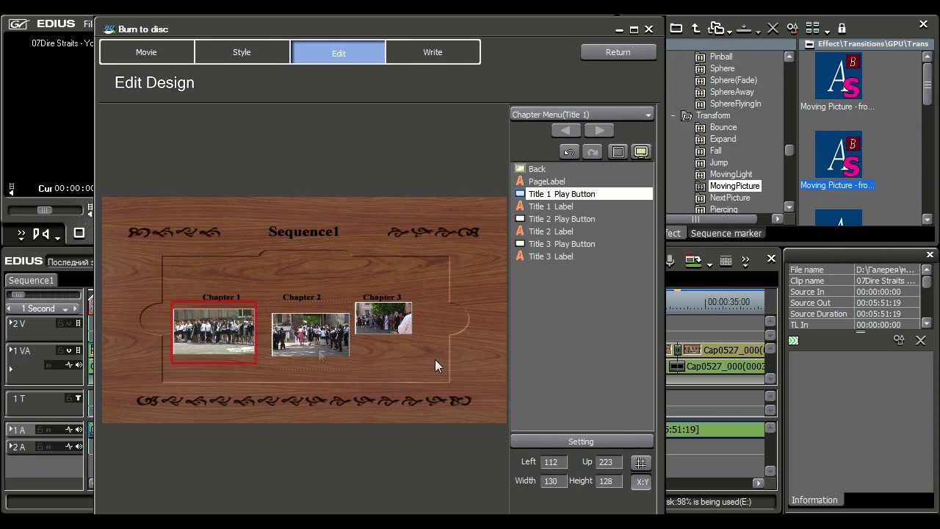
{"action": "left_click_drag", "start_coordinate": [412, 335], "coordinate": [437, 363]}
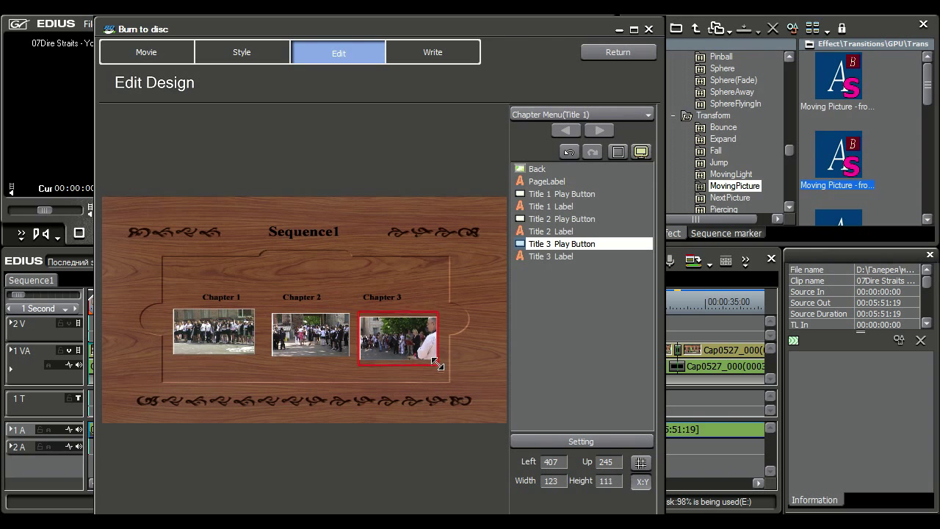
Step: Reposition the chapter play buttons, raising Chapter 1 slightly, lowering Chapter 2 below the others and placing Chapter 3 at about left 412, up 233
{"action": "left_click", "coordinate": [193, 325]}
{"action": "left_click_drag", "start_coordinate": [303, 366], "coordinate": [307, 369]}
{"action": "left_click_drag", "start_coordinate": [376, 357], "coordinate": [380, 354]}
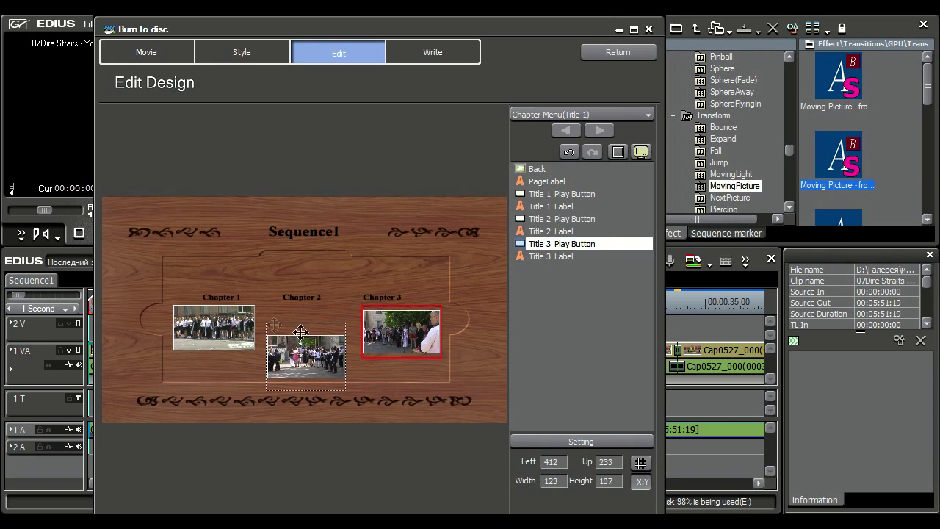
Step: Replace the text of the Chapter 1 label with "начало"
{"action": "left_click", "coordinate": [239, 277]}
{"action": "left_click", "coordinate": [233, 285]}
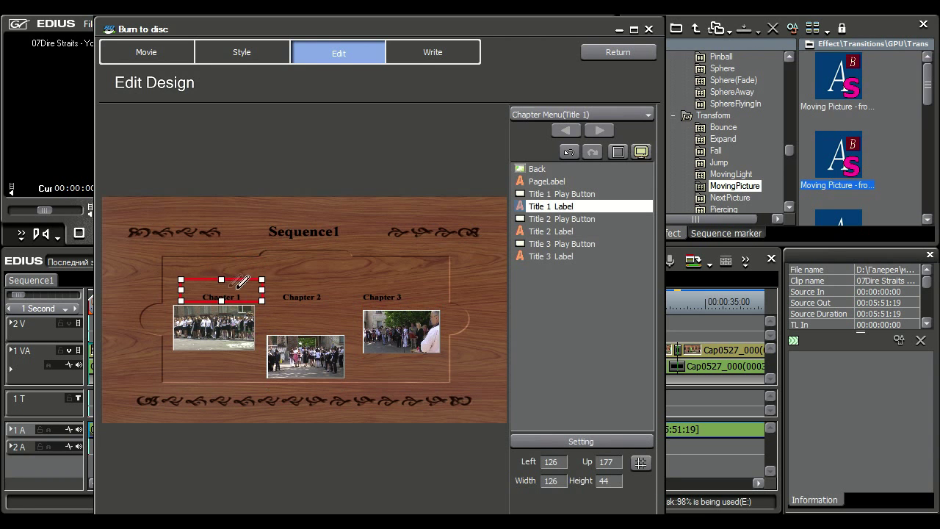
{"action": "left_click", "coordinate": [254, 291]}
{"action": "key", "text": "BackSpace"}
{"action": "key", "text": "BackSpace"}
{"action": "key", "text": "BackSpace"}
{"action": "key", "text": "BackSpace"}
{"action": "key", "text": "BackSpace"}
{"action": "key", "text": "BackSpace"}
{"action": "key", "text": "BackSpace"}
{"action": "key", "text": "BackSpace"}
{"action": "key", "text": "BackSpace"}
{"action": "type", "text": "Г"}
{"action": "type", "text": "ачало"}
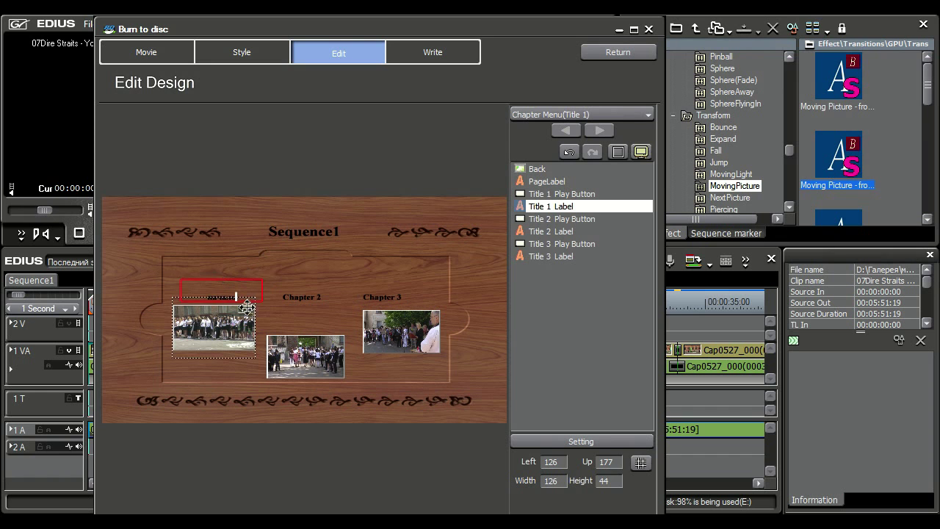
Step: Resize the first chapter's label to about 153 x 45 and center it above its thumbnail at about left 104, up 180
{"action": "left_click_drag", "start_coordinate": [262, 301], "coordinate": [278, 288]}
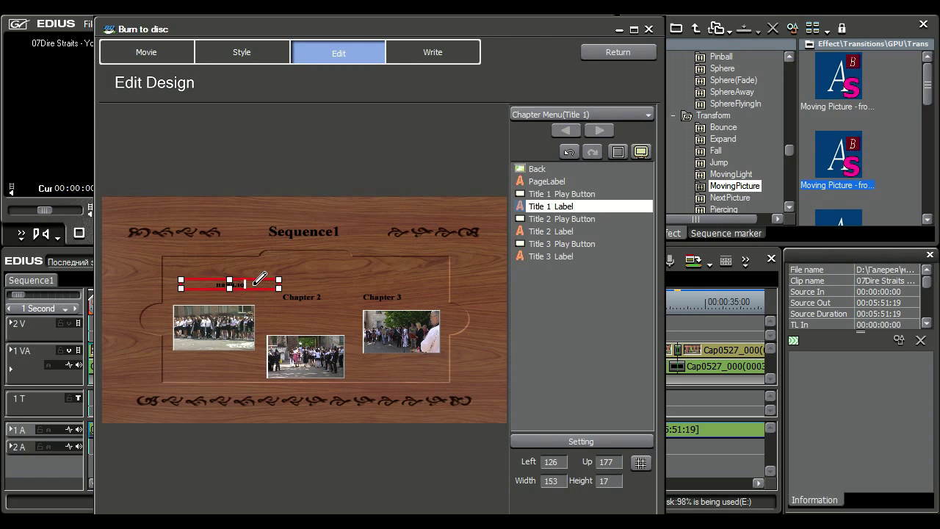
{"action": "left_click_drag", "start_coordinate": [229, 287], "coordinate": [229, 301]}
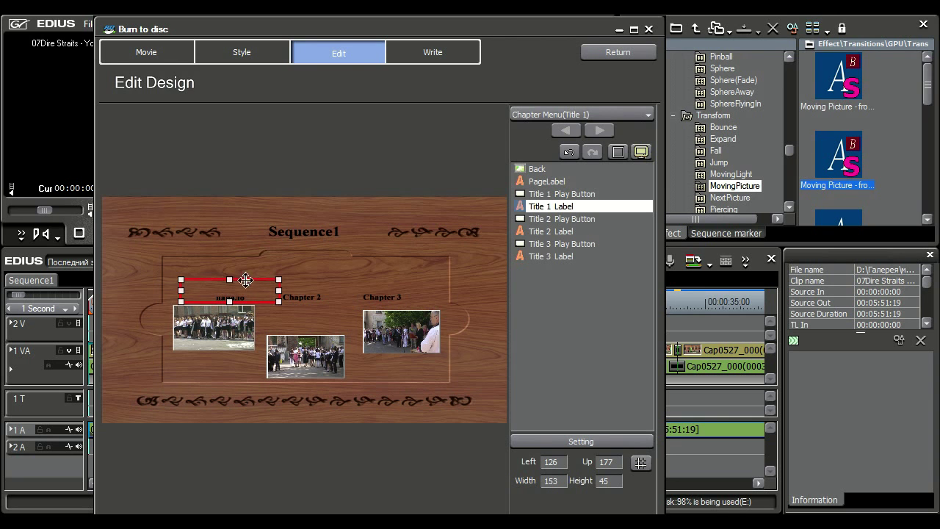
{"action": "left_click", "coordinate": [252, 280]}
{"action": "left_click_drag", "start_coordinate": [252, 281], "coordinate": [235, 283]}
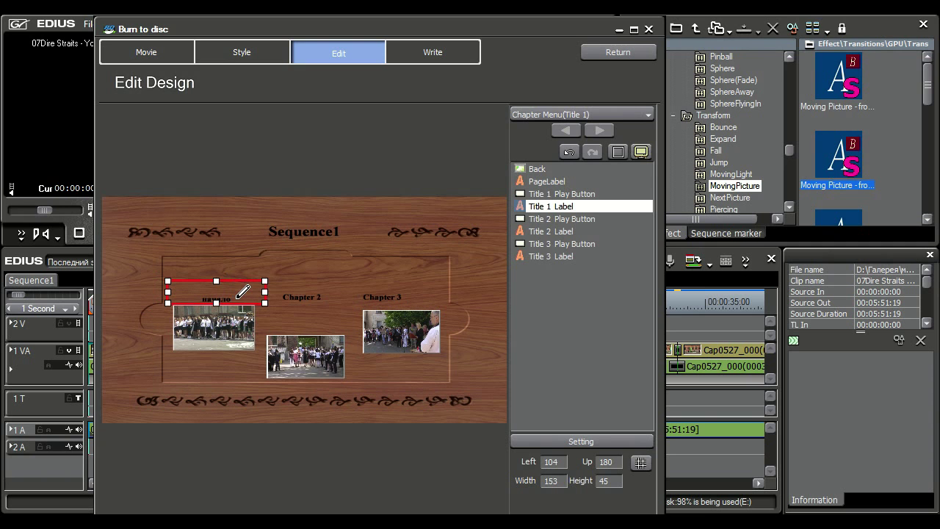
Step: Set the "начало" label's text color to dark green (Cr 29, Cb 40) and its font size to 30
{"action": "right_click", "coordinate": [222, 297]}
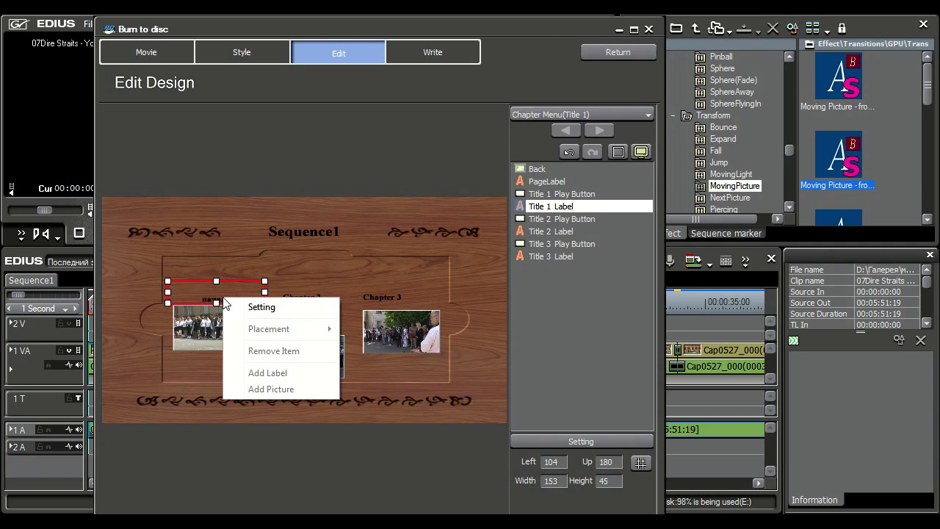
{"action": "left_click", "coordinate": [262, 308]}
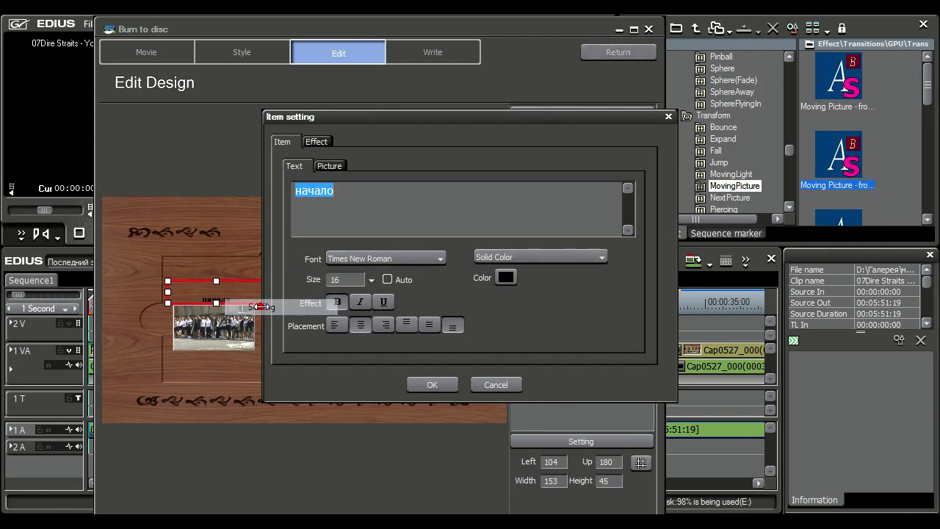
{"action": "left_click", "coordinate": [371, 279]}
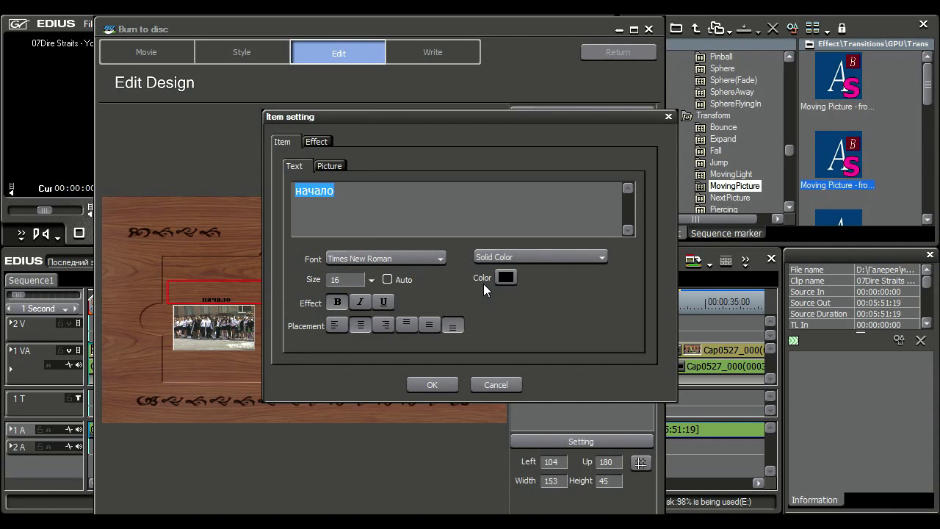
{"action": "left_click", "coordinate": [508, 278]}
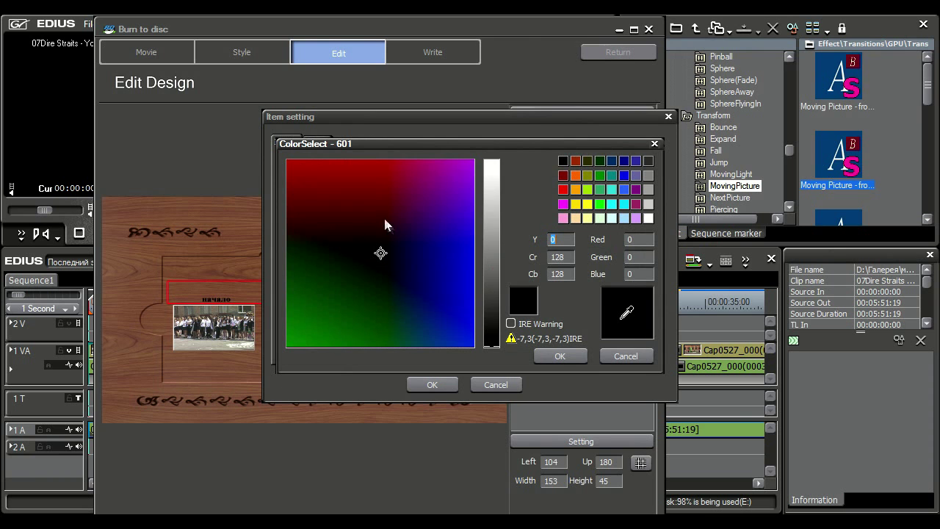
{"action": "left_click", "coordinate": [315, 326]}
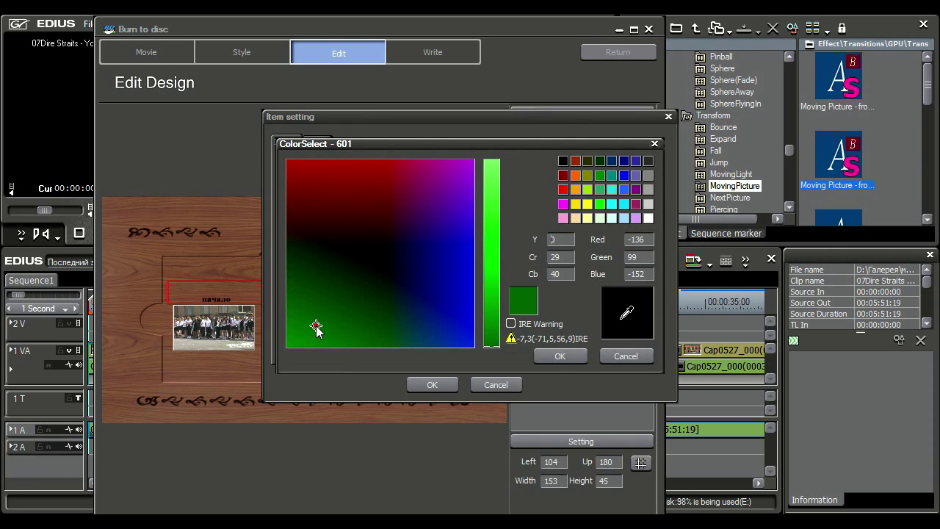
{"action": "left_click", "coordinate": [560, 356]}
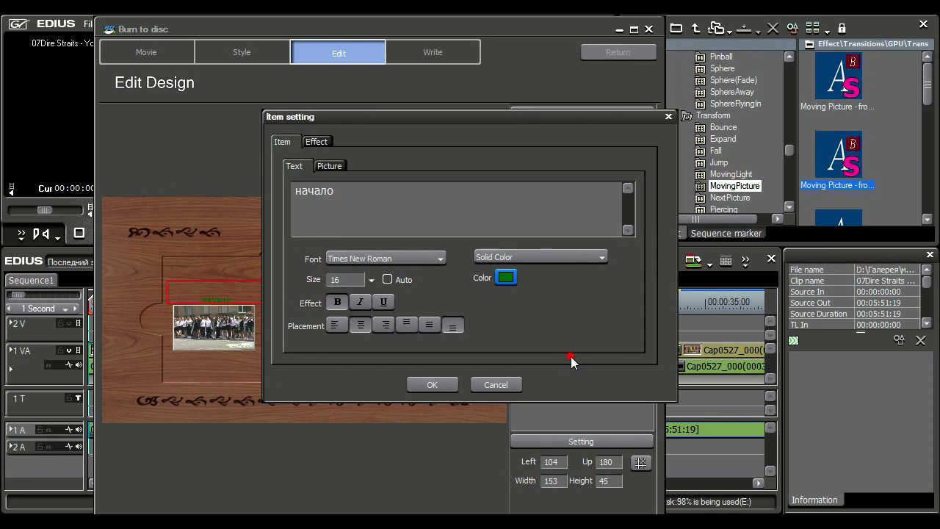
{"action": "left_click", "coordinate": [372, 280]}
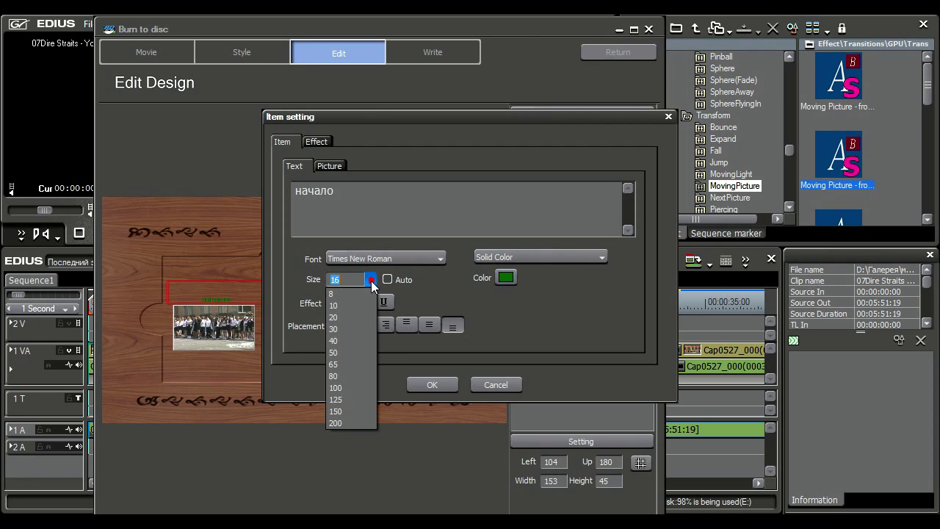
{"action": "left_click", "coordinate": [349, 328]}
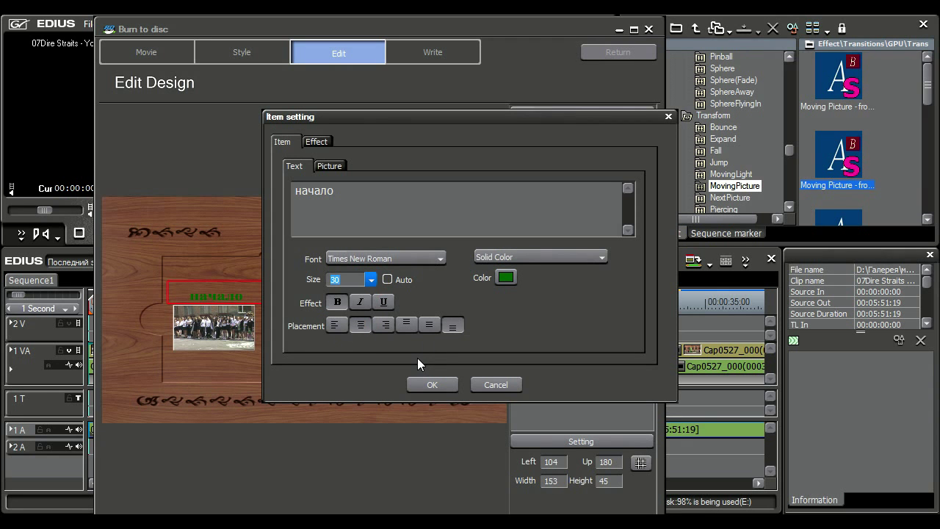
Step: Enable an edge on the "начало" label and add a softened dark red shadow (Cr 217, Cb 97)
{"action": "left_click", "coordinate": [310, 142]}
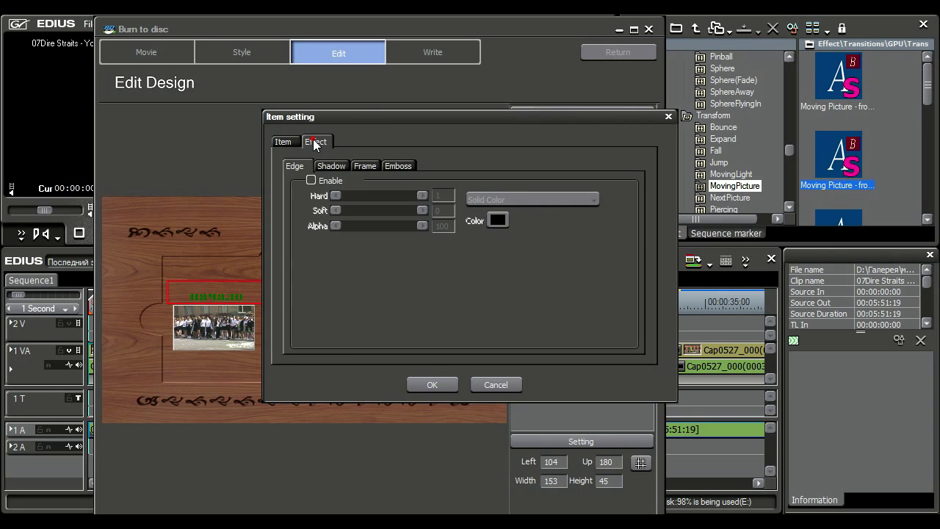
{"action": "left_click", "coordinate": [310, 180]}
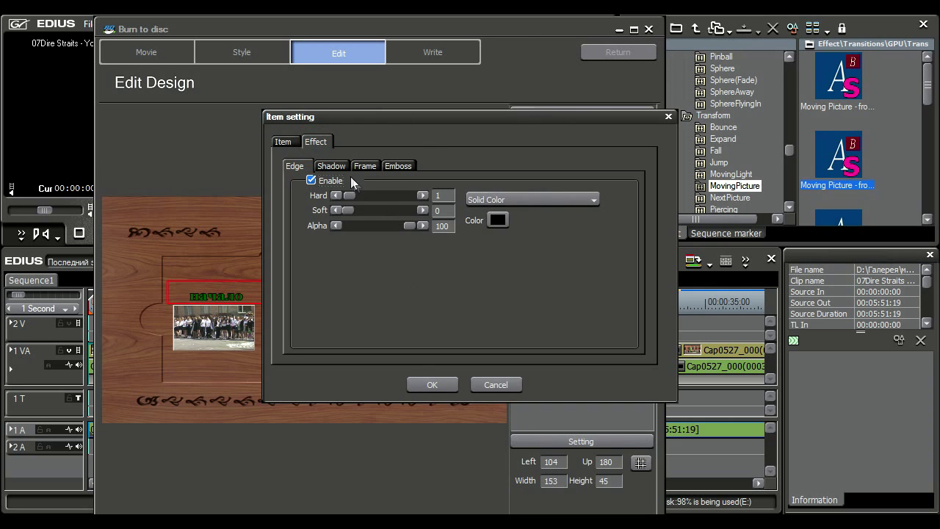
{"action": "left_click", "coordinate": [334, 167]}
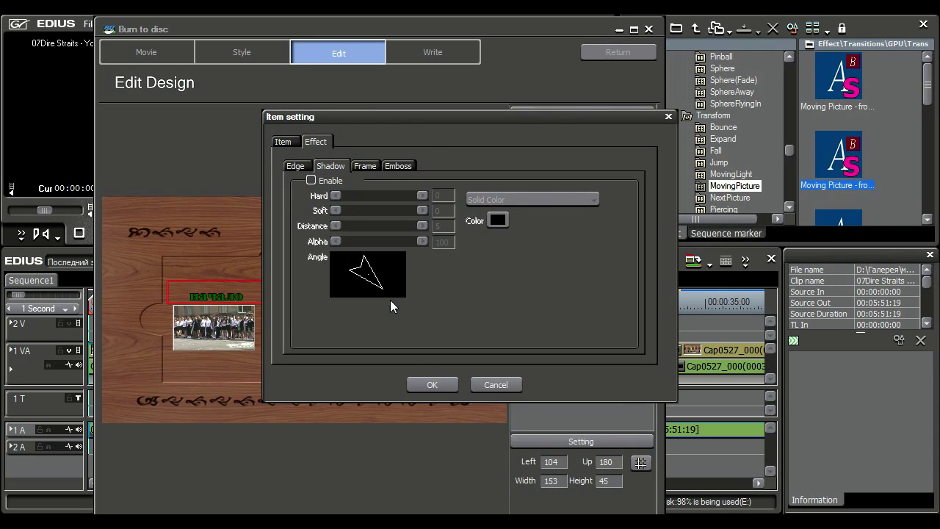
{"action": "left_click", "coordinate": [497, 221]}
{"action": "left_click", "coordinate": [311, 180]}
{"action": "left_click", "coordinate": [498, 222]}
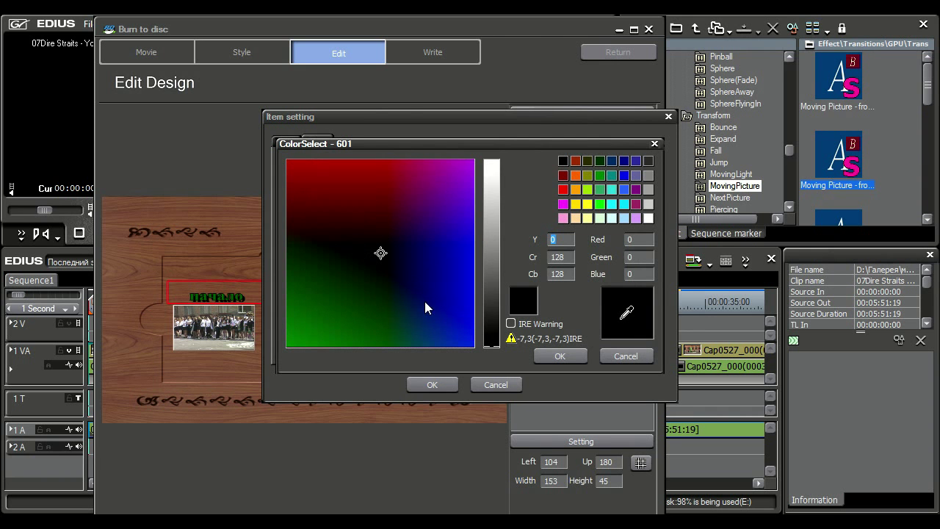
{"action": "left_click", "coordinate": [357, 187]}
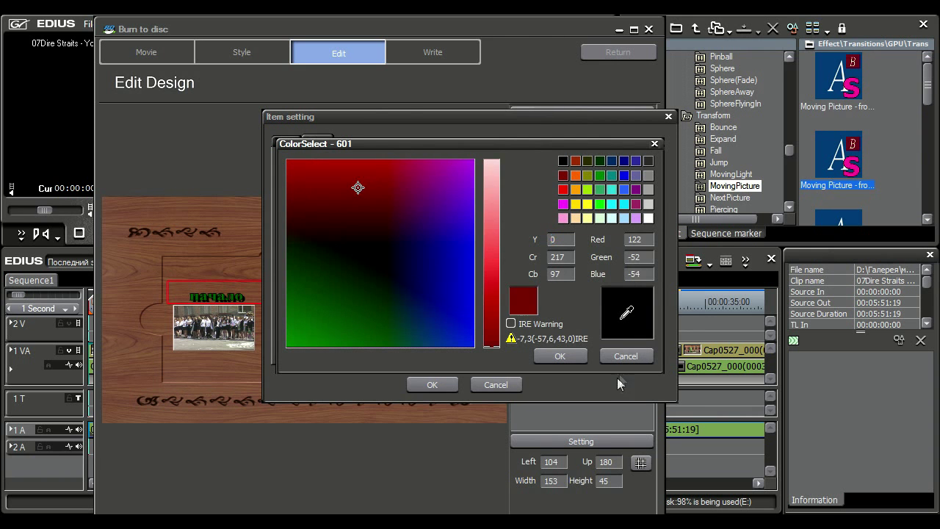
{"action": "left_click", "coordinate": [558, 355]}
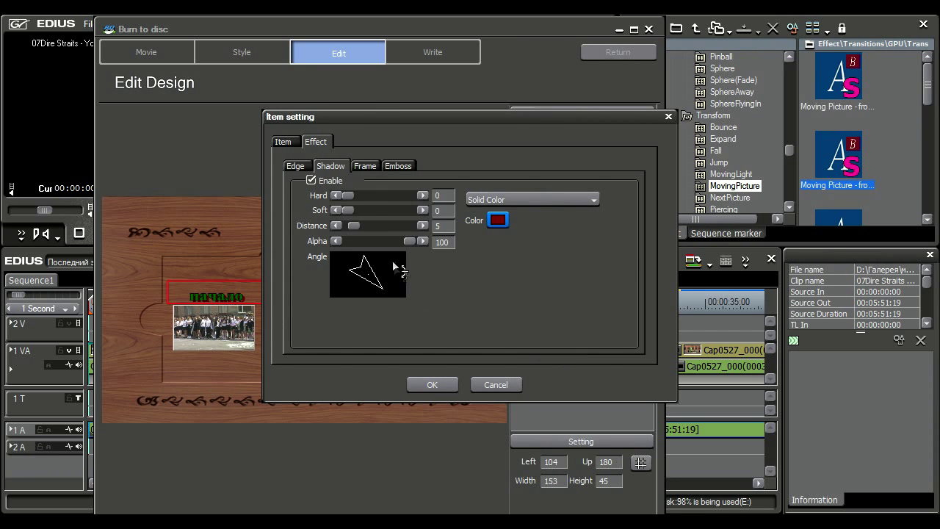
{"action": "left_click_drag", "start_coordinate": [353, 209], "coordinate": [363, 209]}
Step: Add a border frame and an outside emboss with width 1, height 1 and LightX -36 to the "начало" label
{"action": "left_click", "coordinate": [365, 166]}
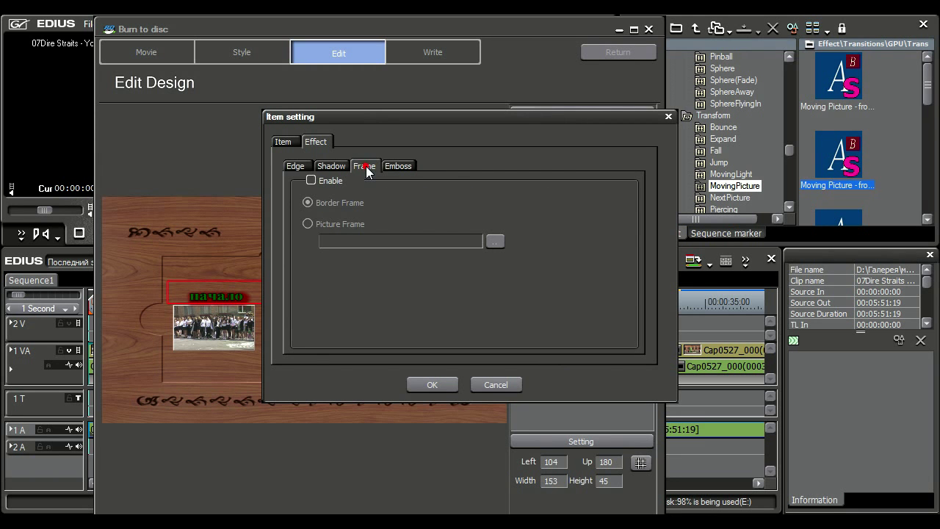
{"action": "left_click", "coordinate": [311, 180]}
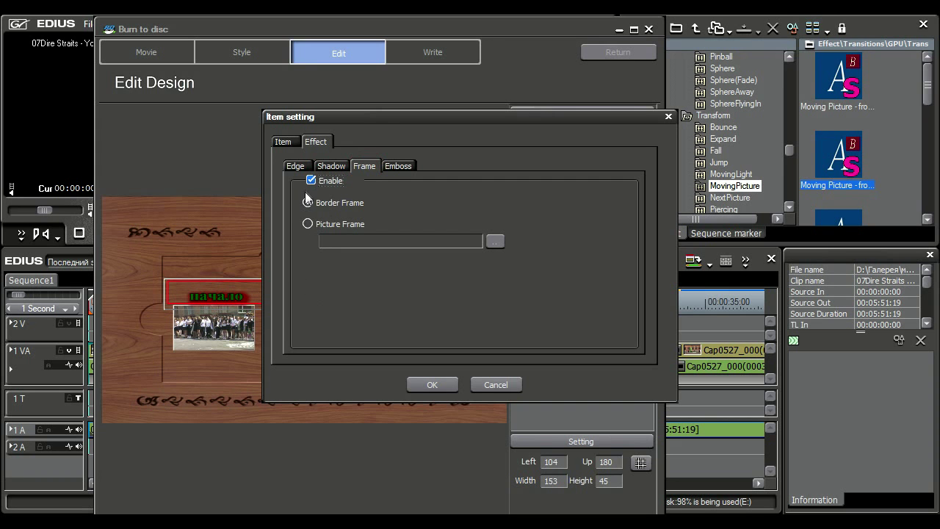
{"action": "left_click", "coordinate": [404, 167]}
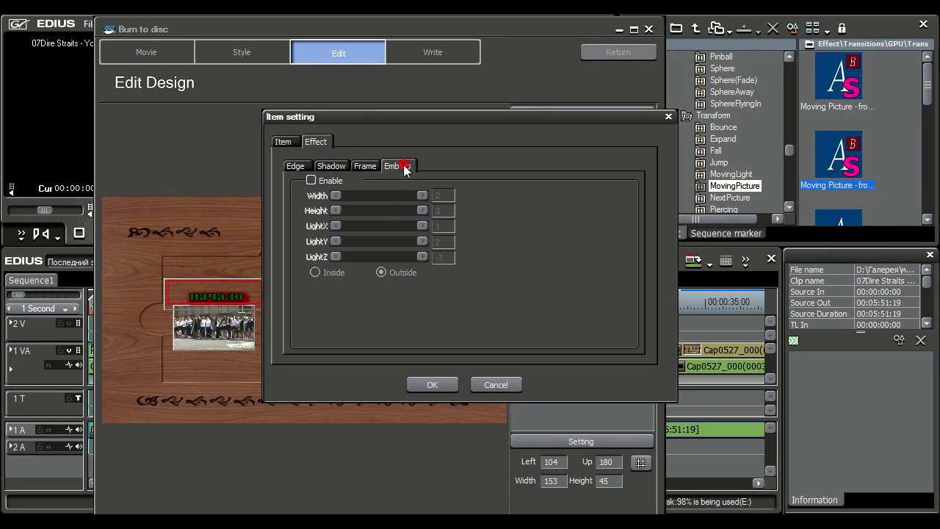
{"action": "left_click", "coordinate": [311, 179]}
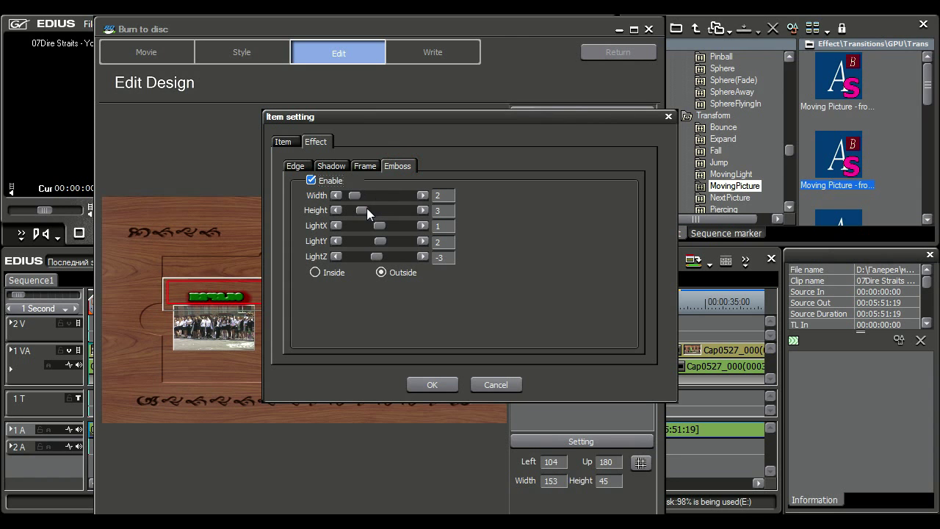
{"action": "left_click_drag", "start_coordinate": [352, 195], "coordinate": [348, 196]}
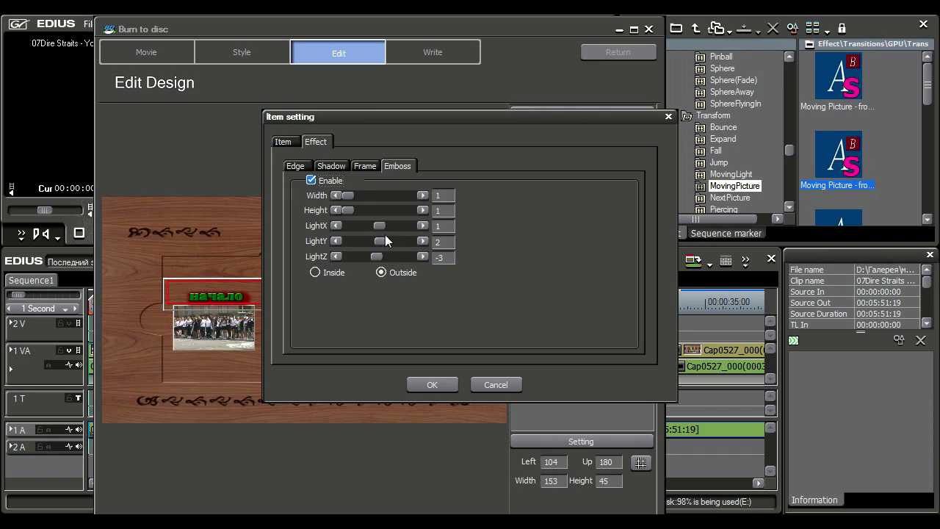
{"action": "left_click_drag", "start_coordinate": [379, 226], "coordinate": [357, 225]}
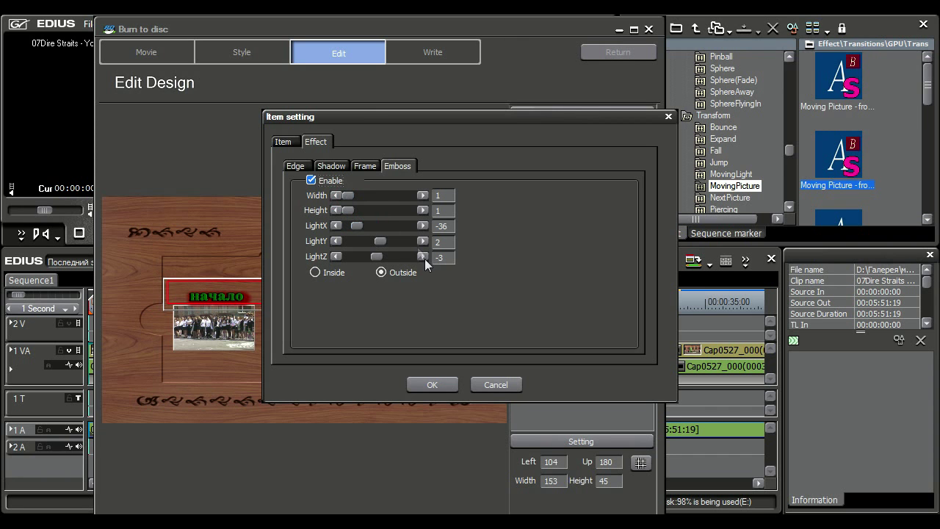
{"action": "left_click", "coordinate": [316, 273]}
{"action": "left_click", "coordinate": [381, 272]}
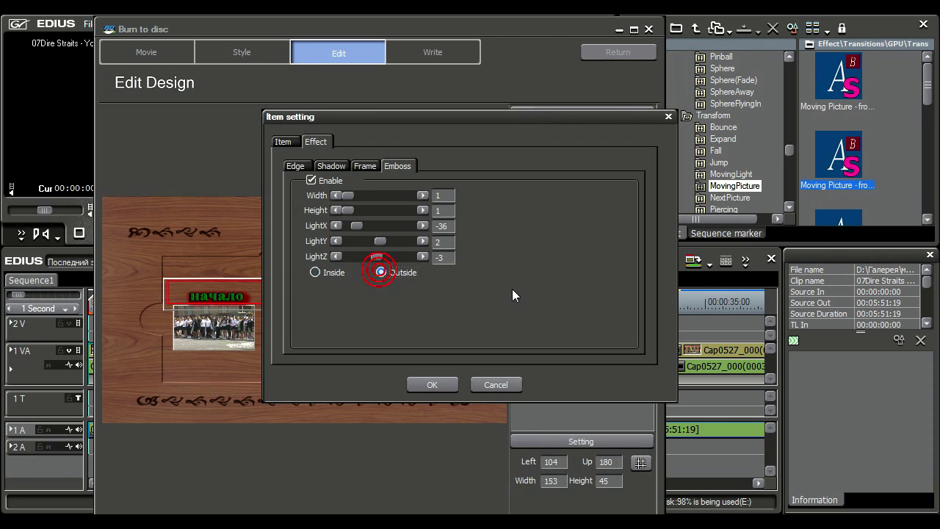
{"action": "left_click", "coordinate": [438, 382]}
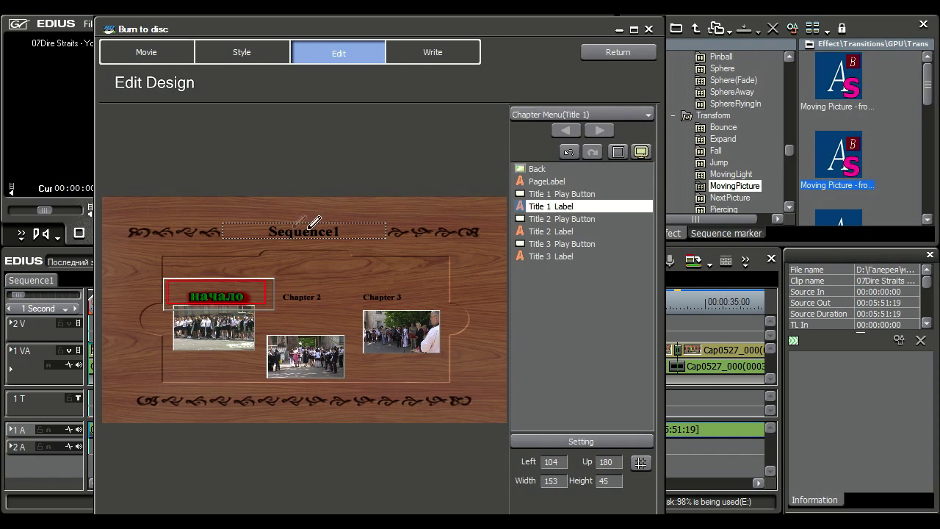
Step: Replace the chapter menu's page title "Sequence1" with "последний звонок"
{"action": "left_click", "coordinate": [343, 227]}
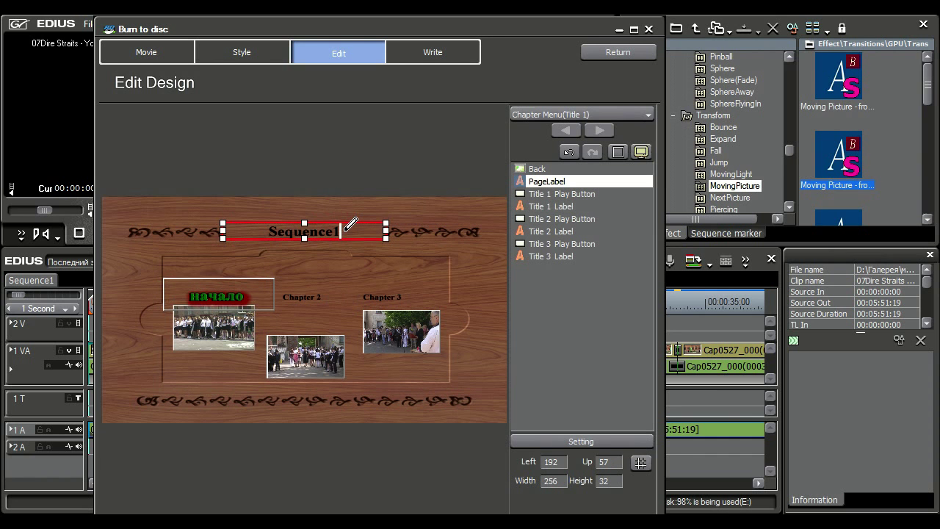
{"action": "key", "text": "BackSpace"}
{"action": "key", "text": "BackSpace"}
{"action": "key", "text": "BackSpace"}
{"action": "key", "text": "BackSpace"}
{"action": "key", "text": "BackSpace"}
{"action": "key", "text": "BackSpace"}
{"action": "key", "text": "BackSpace"}
{"action": "key", "text": "BackSpace"}
{"action": "key", "text": "BackSpace"}
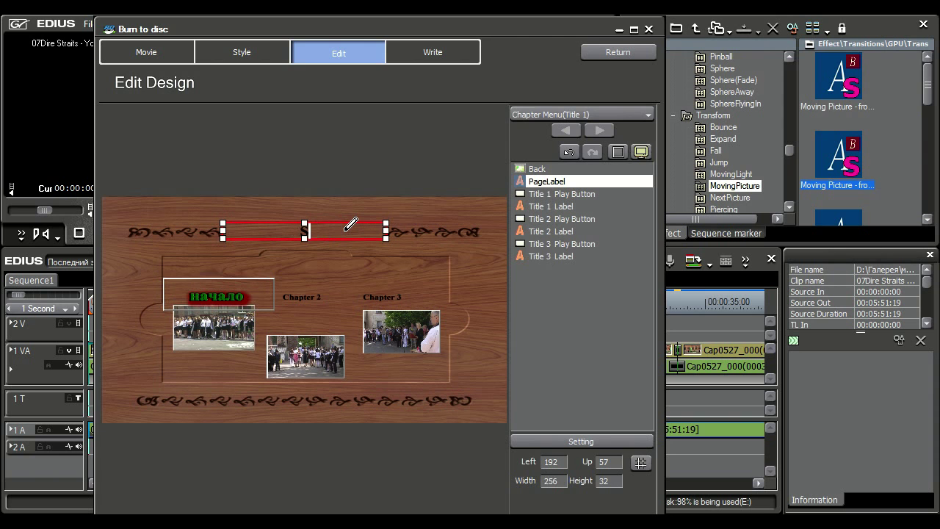
{"action": "type", "text": "последний"}
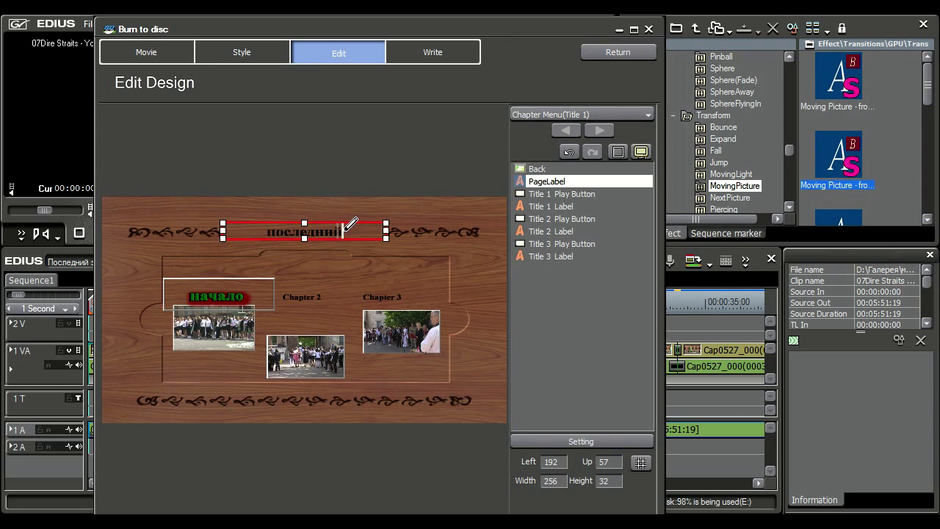
{"action": "type", "text": " звонок"}
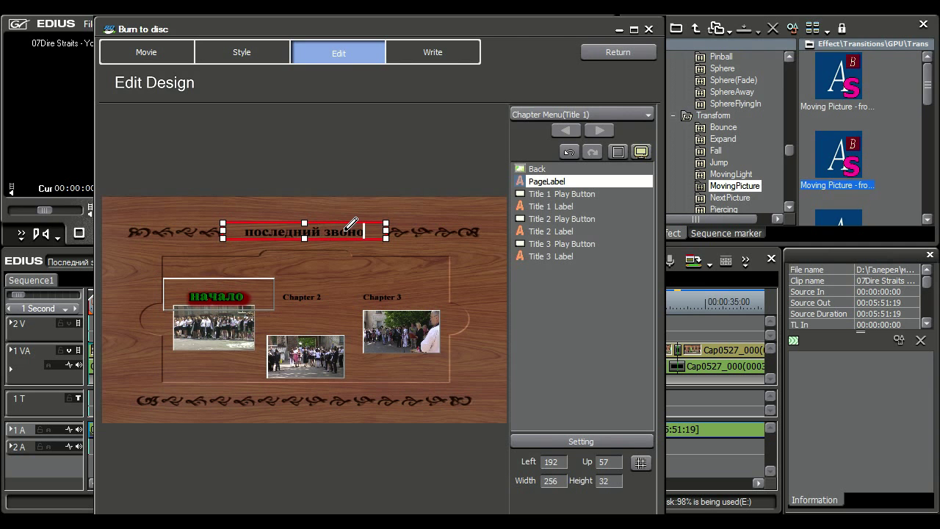
Step: Set the page title's text color to dark red with Cr 241 and Cb 78
{"action": "right_click", "coordinate": [353, 234]}
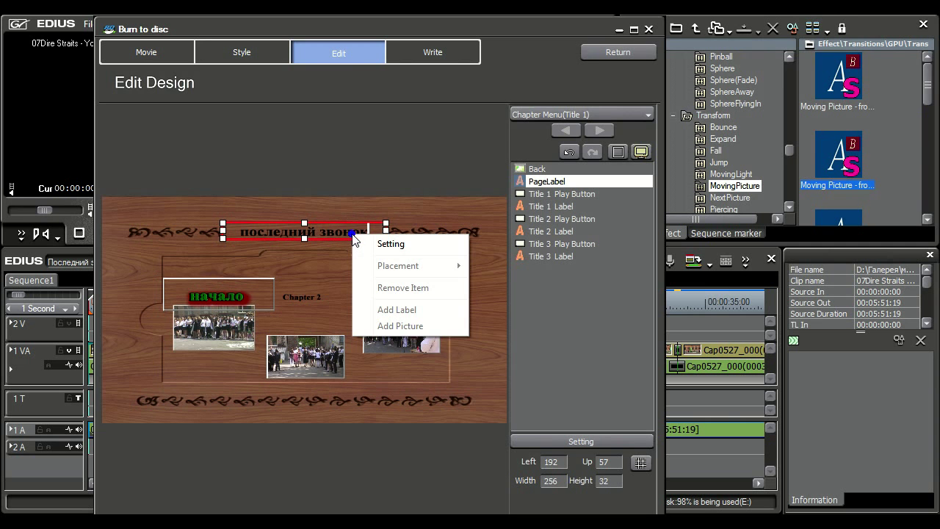
{"action": "left_click", "coordinate": [391, 244]}
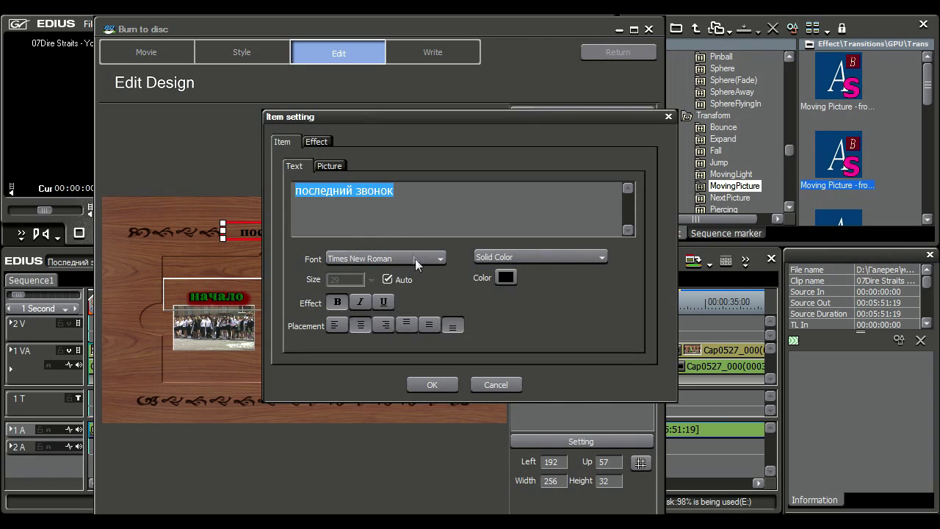
{"action": "left_click", "coordinate": [505, 277]}
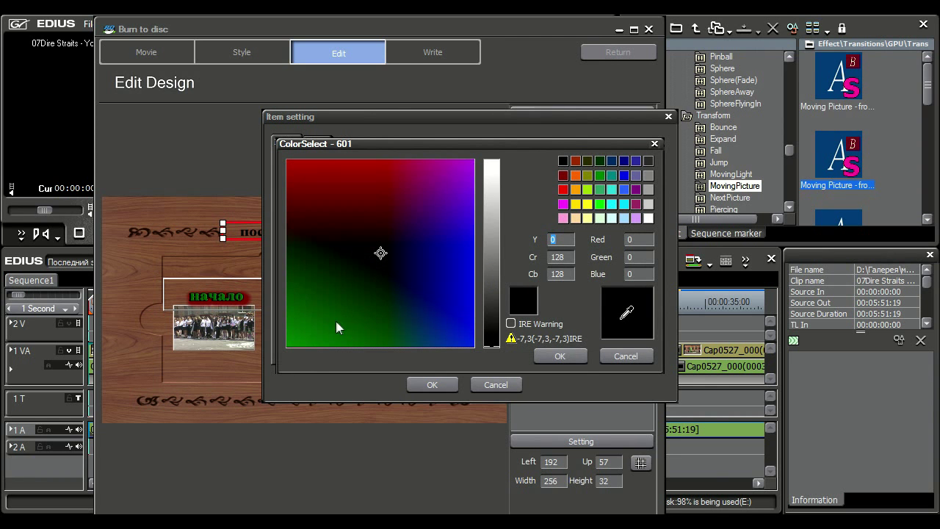
{"action": "left_click", "coordinate": [343, 171]}
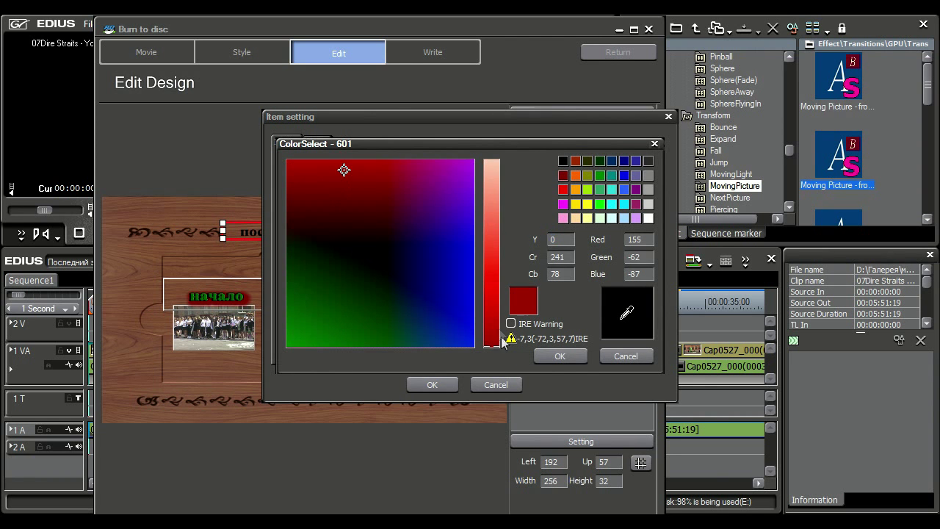
{"action": "left_click", "coordinate": [558, 356]}
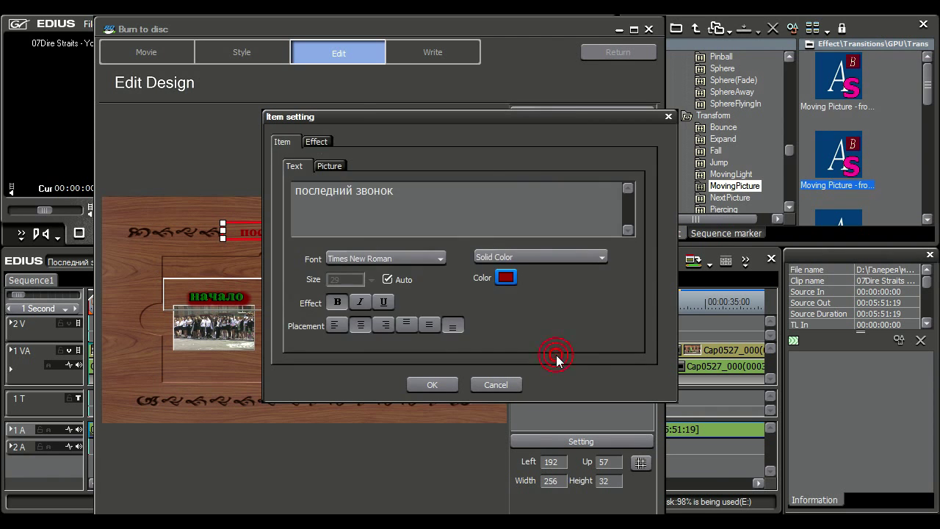
Step: Enable the edge and shadow effects on the chapter menu's page title
{"action": "left_click", "coordinate": [317, 142]}
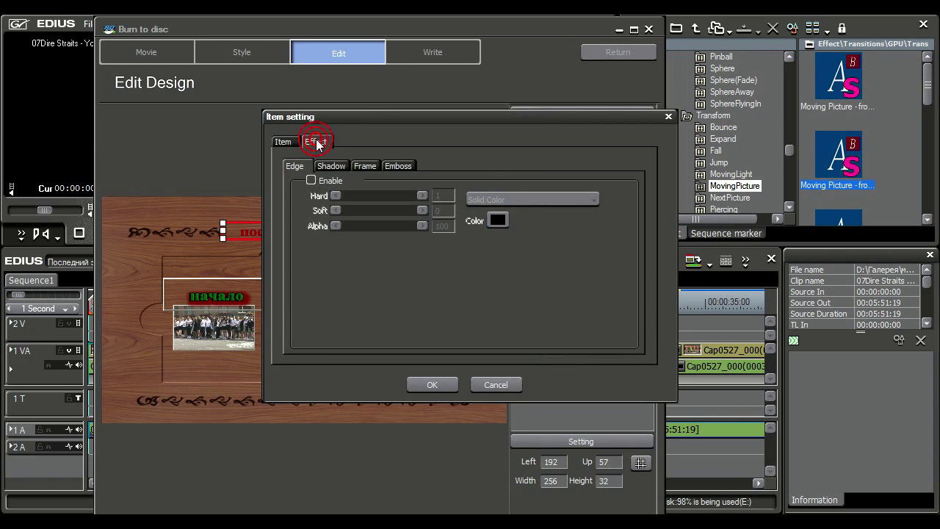
{"action": "left_click", "coordinate": [310, 180]}
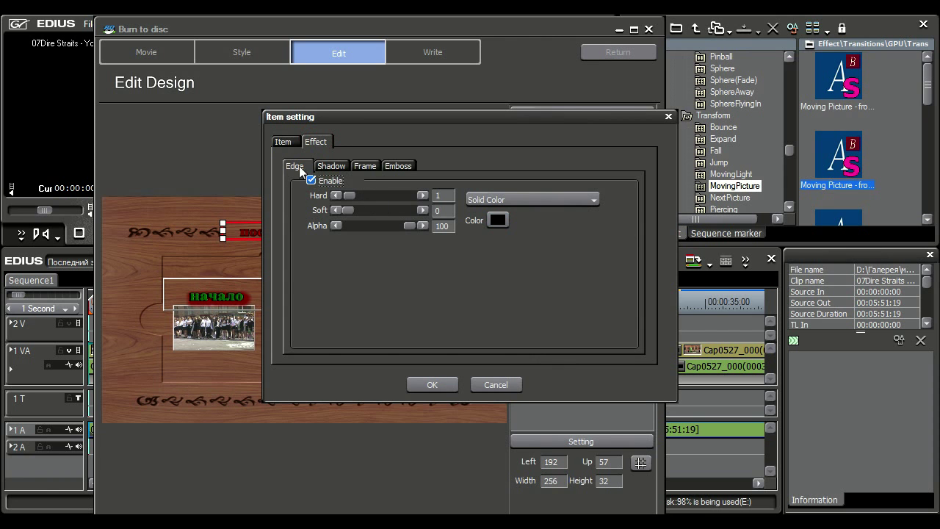
{"action": "left_click", "coordinate": [330, 165]}
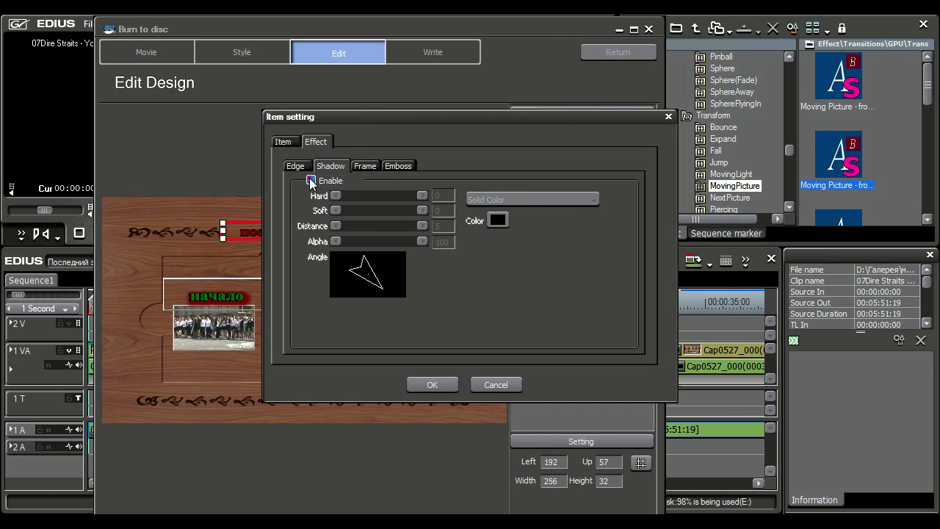
{"action": "left_click", "coordinate": [310, 181]}
Step: Add a border frame and an outside emboss with width 1 to the page title and apply the item settings
{"action": "left_click", "coordinate": [362, 166]}
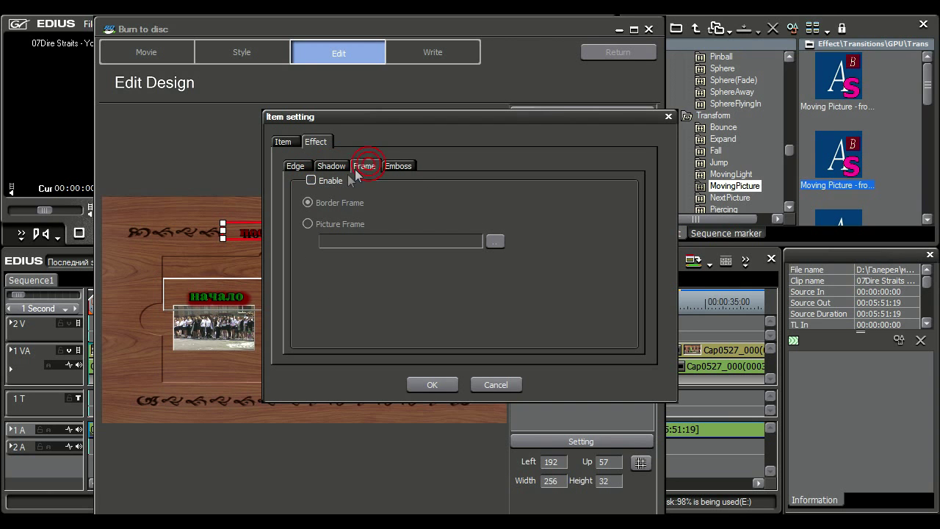
{"action": "left_click", "coordinate": [312, 180]}
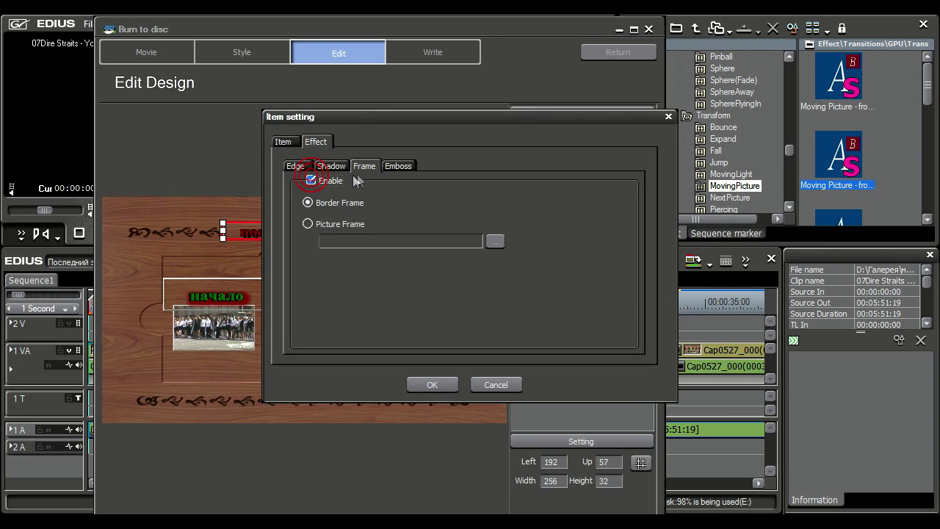
{"action": "left_click", "coordinate": [397, 165]}
{"action": "left_click", "coordinate": [311, 180]}
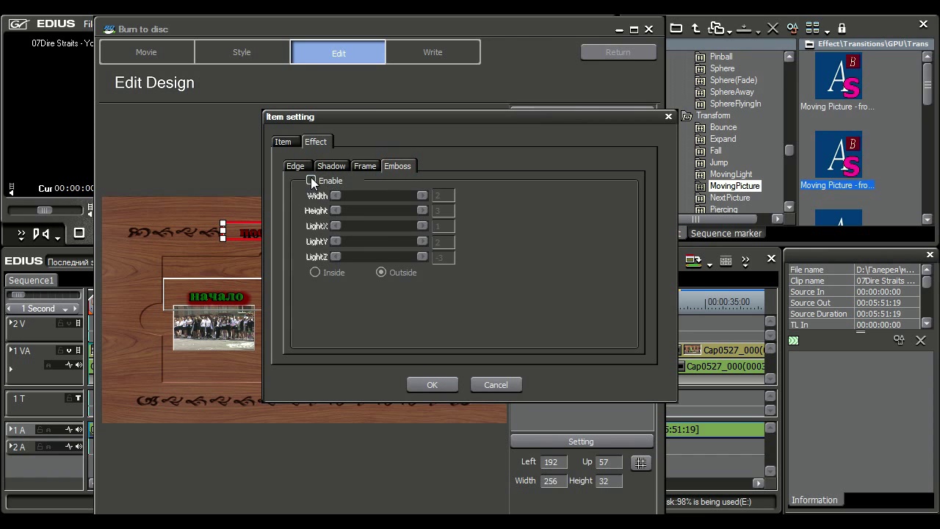
{"action": "left_click_drag", "start_coordinate": [359, 194], "coordinate": [354, 195]}
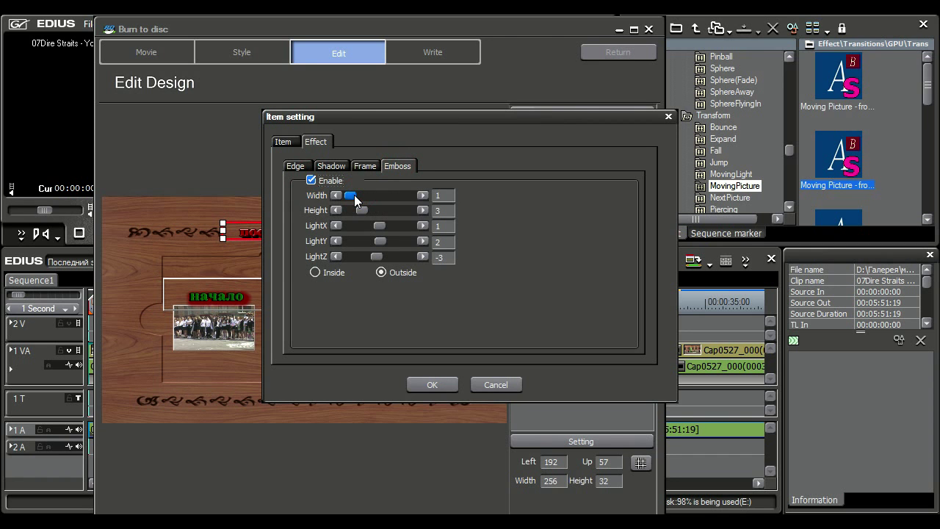
{"action": "left_click", "coordinate": [431, 385]}
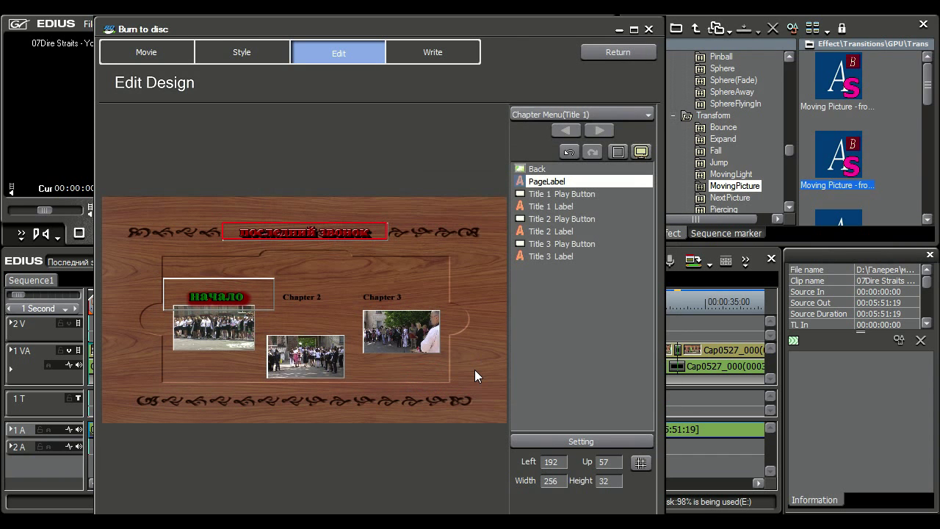
Step: Enlarge the page title to about 271 by 54 and move it above the ornament, to about Left 193, Up 9
{"action": "left_click", "coordinate": [385, 233]}
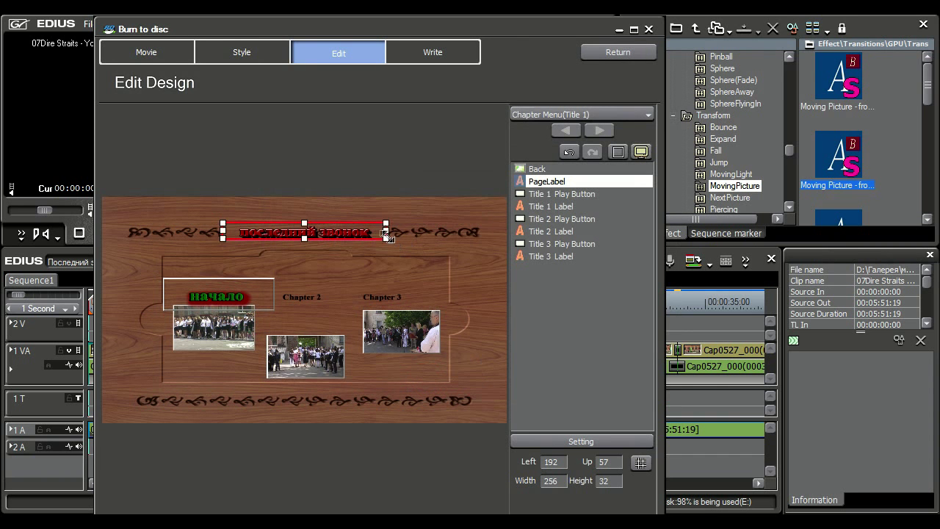
{"action": "left_click_drag", "start_coordinate": [386, 234], "coordinate": [395, 249]}
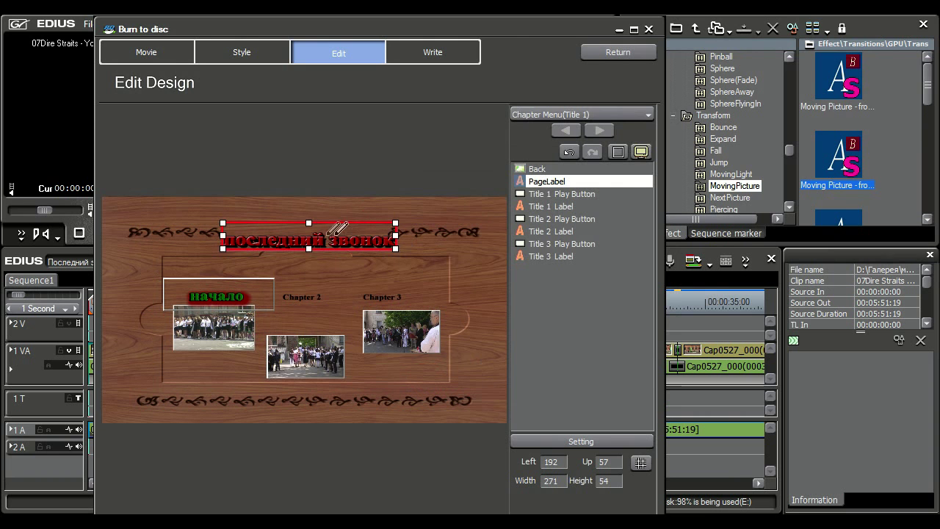
{"action": "left_click_drag", "start_coordinate": [311, 223], "coordinate": [313, 193]}
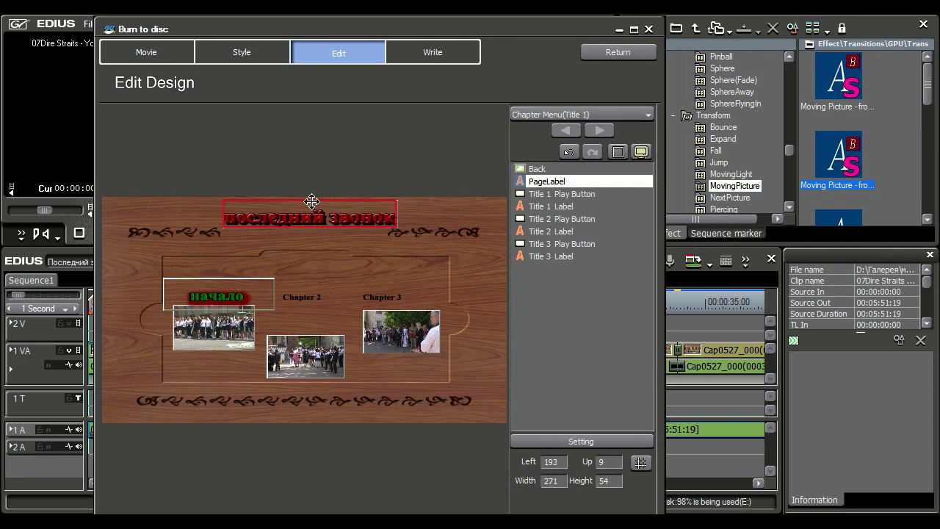
{"action": "left_click", "coordinate": [465, 277]}
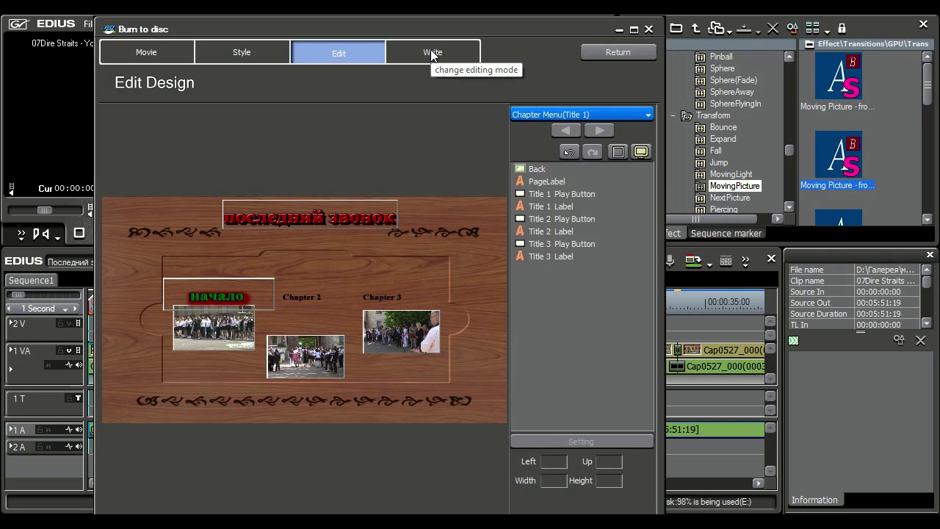
Step: Open the DVD output settings and examine the available burner drives, writing speed and work folder options
{"action": "left_click", "coordinate": [432, 53]}
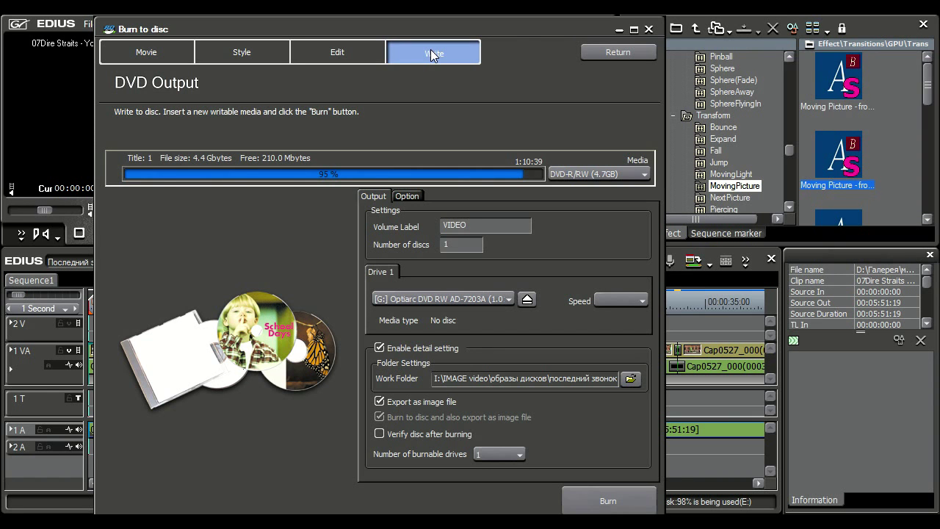
{"action": "left_click", "coordinate": [643, 306]}
{"action": "left_click", "coordinate": [581, 277]}
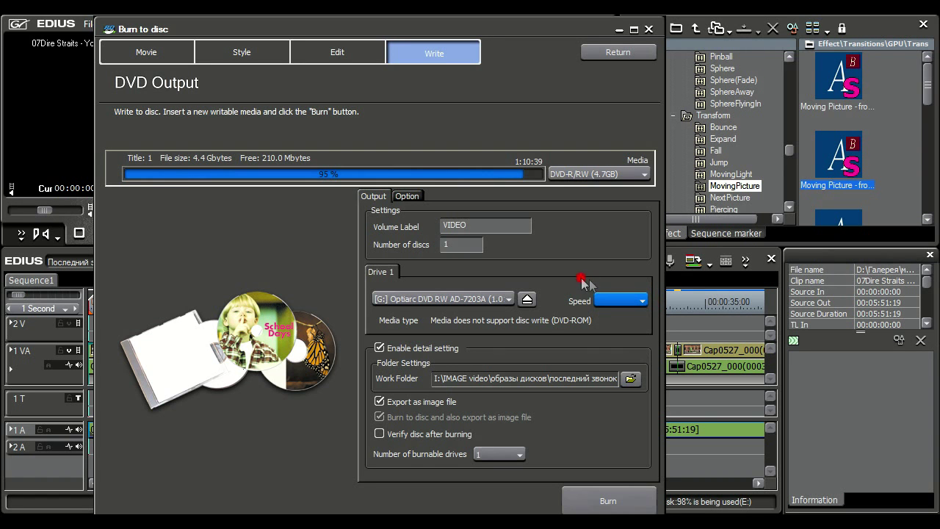
{"action": "left_click", "coordinate": [508, 299]}
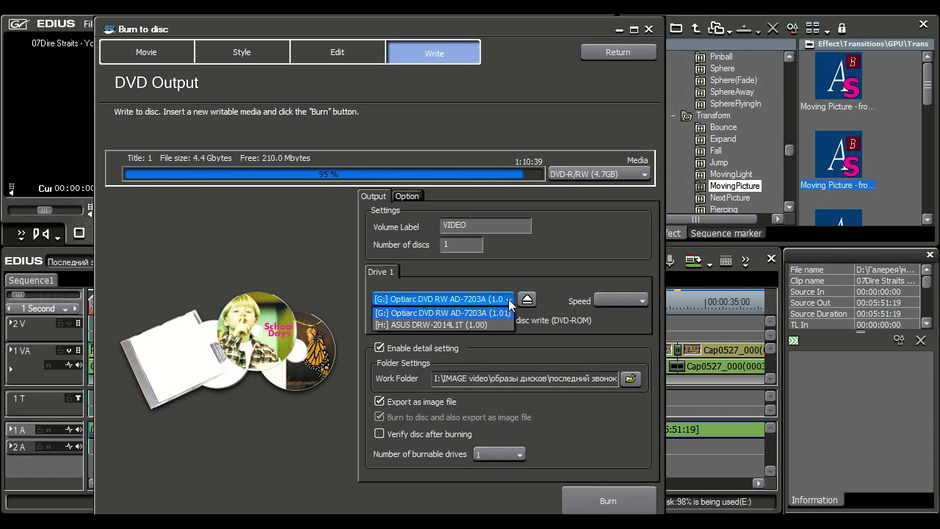
{"action": "left_click", "coordinate": [508, 301]}
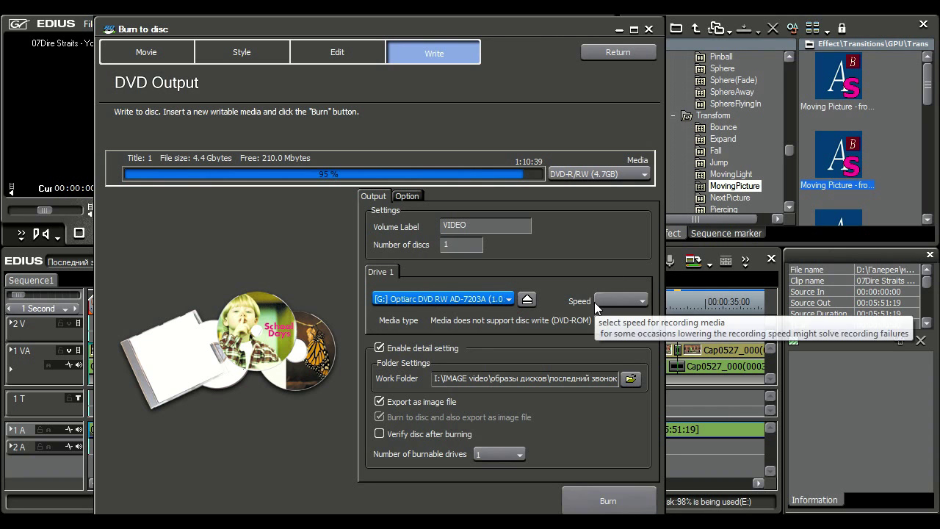
{"action": "key", "text": "Tab"}
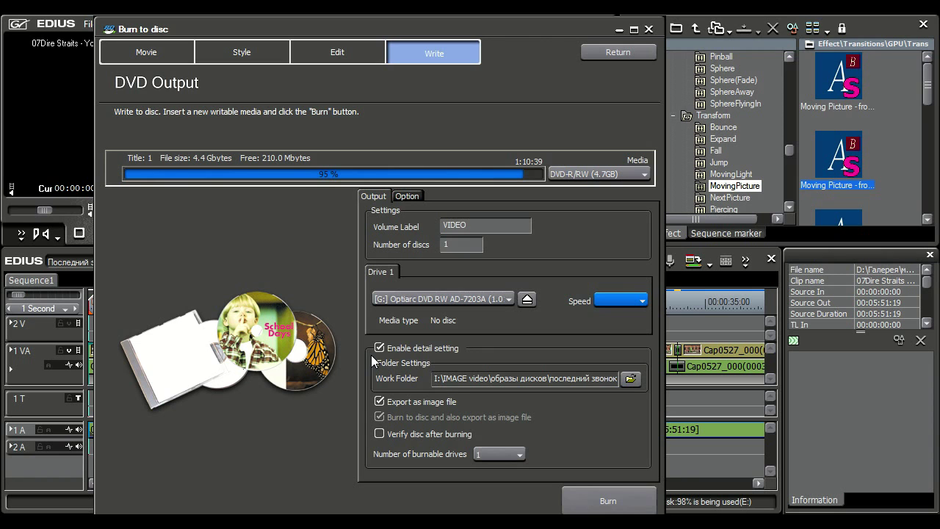
{"action": "mouse_move", "coordinate": [375, 361]}
{"action": "left_mouse_down"}
{"action": "mouse_move", "coordinate": [379, 415]}
{"action": "mouse_move", "coordinate": [639, 417]}
{"action": "mouse_move", "coordinate": [648, 407]}
{"action": "left_mouse_up"}
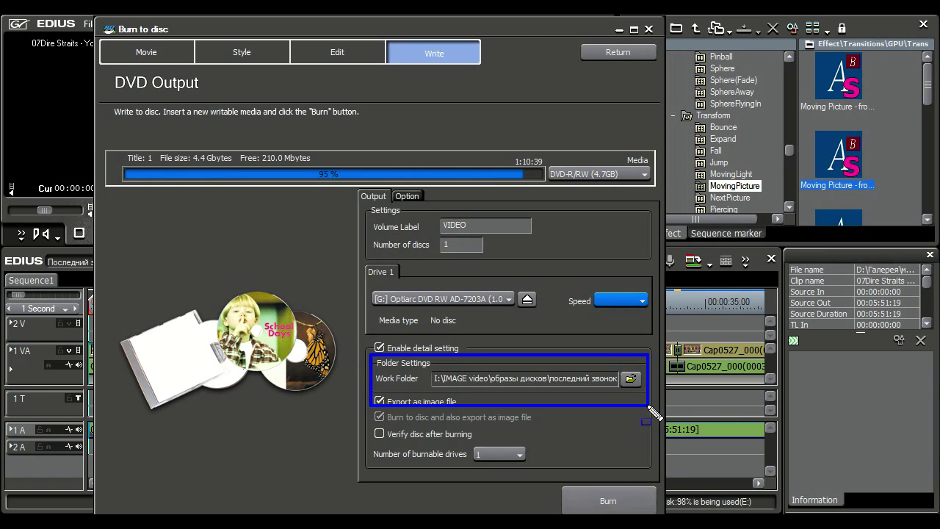
{"action": "key", "text": "Escape"}
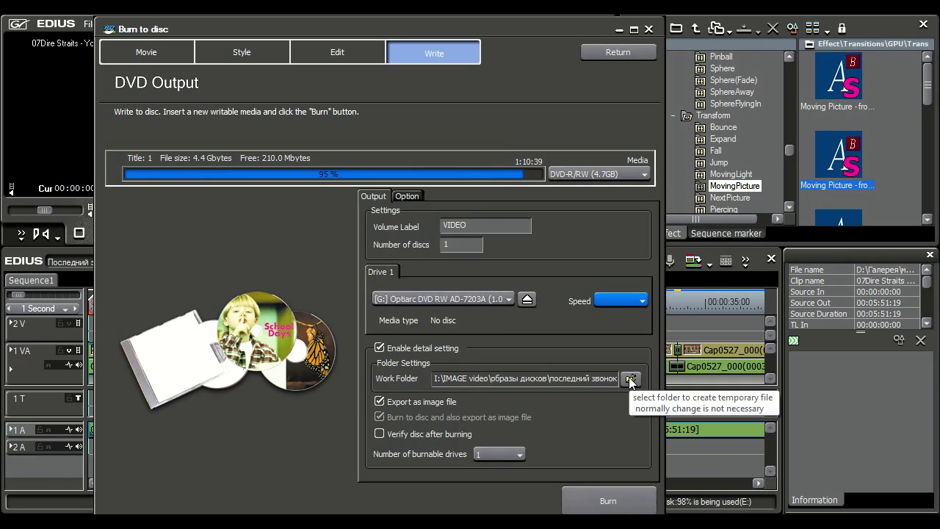
Step: Create a folder named "последний звонок" inside "последний звонок ЗОШ № 8" on drive I: and use it as the work folder
{"action": "left_click", "coordinate": [630, 379]}
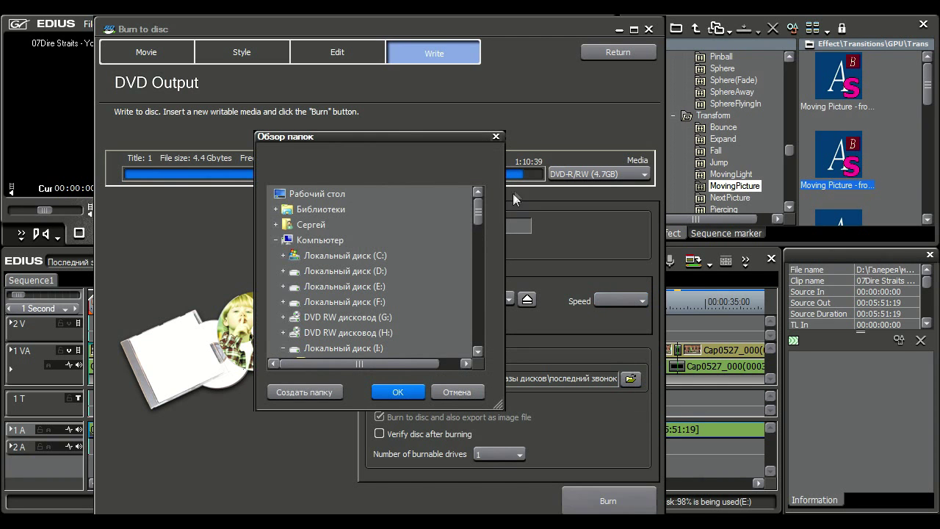
{"action": "left_click_drag", "start_coordinate": [478, 210], "coordinate": [479, 241]}
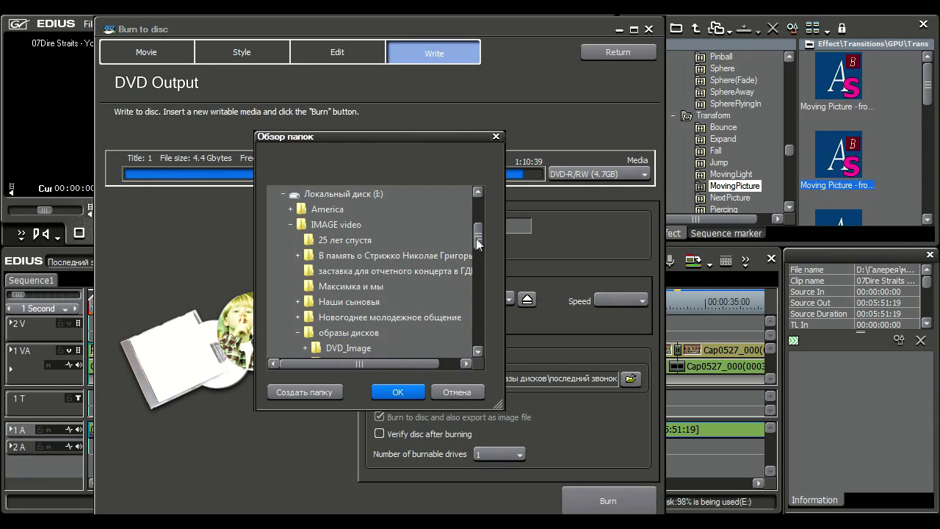
{"action": "scroll", "coordinate": [476, 250], "scroll_direction": "down", "scroll_amount": 2}
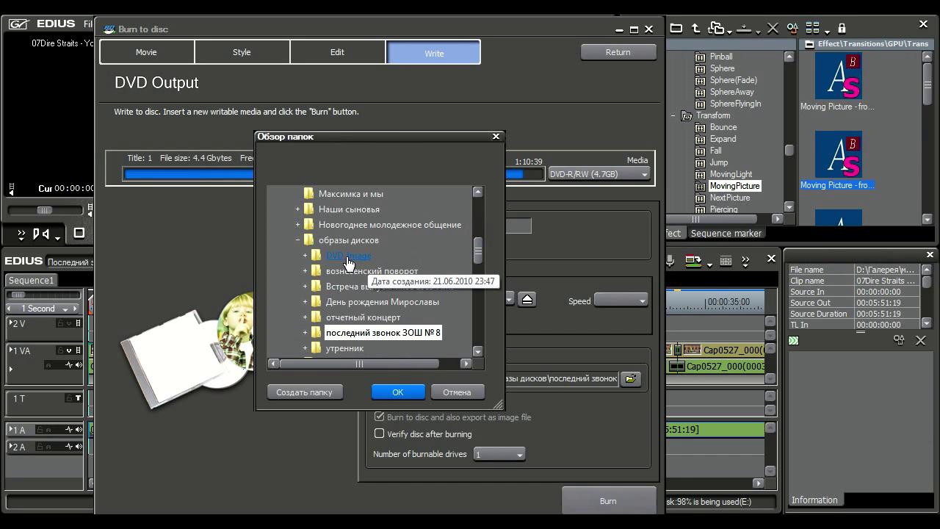
{"action": "left_click", "coordinate": [306, 256]}
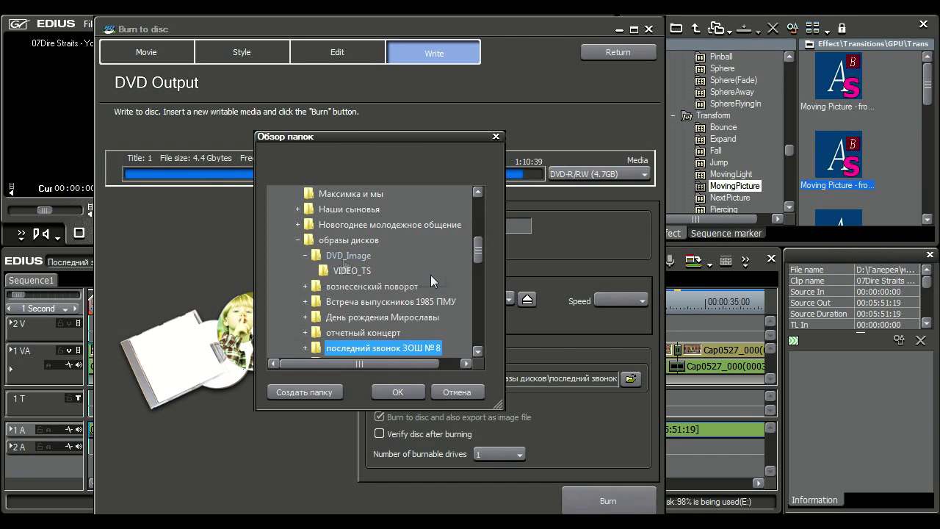
{"action": "mouse_move", "coordinate": [480, 248]}
{"action": "left_mouse_down"}
{"action": "mouse_move", "coordinate": [480, 262]}
{"action": "mouse_move", "coordinate": [481, 254]}
{"action": "left_mouse_up"}
{"action": "left_click", "coordinate": [313, 392]}
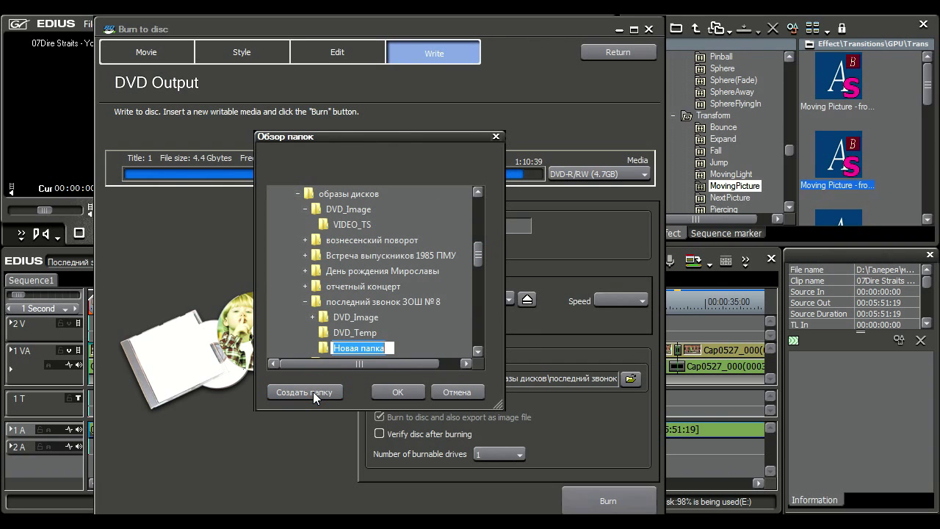
{"action": "key", "text": "BackSpace"}
{"action": "type", "text": "последни"}
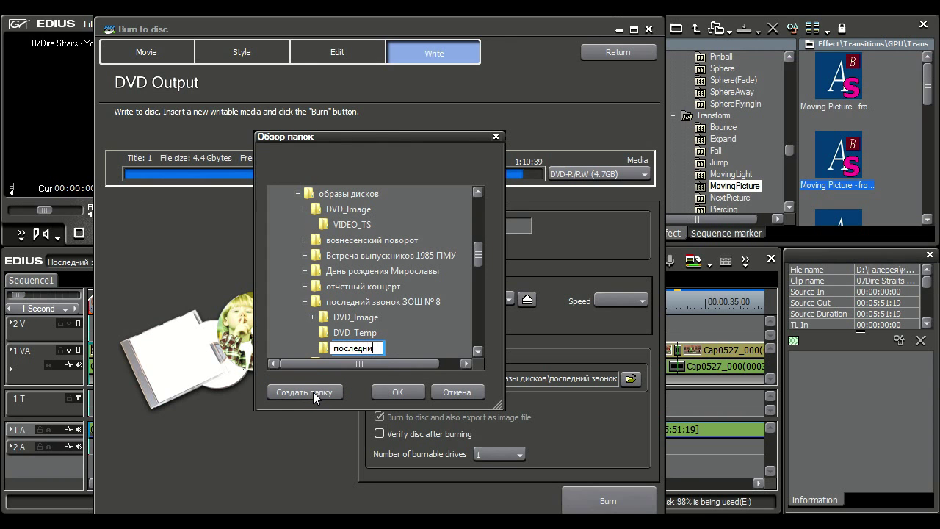
{"action": "type", "text": "й звонок"}
{"action": "left_click", "coordinate": [398, 391]}
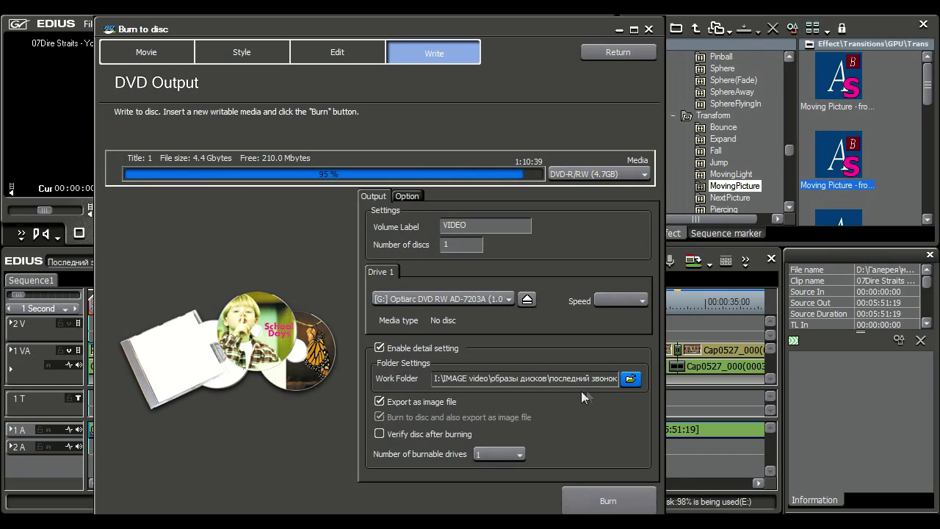
Step: Turn exporting as an image file off and back on to compare it with burning to disc plus image export
{"action": "left_click", "coordinate": [379, 402]}
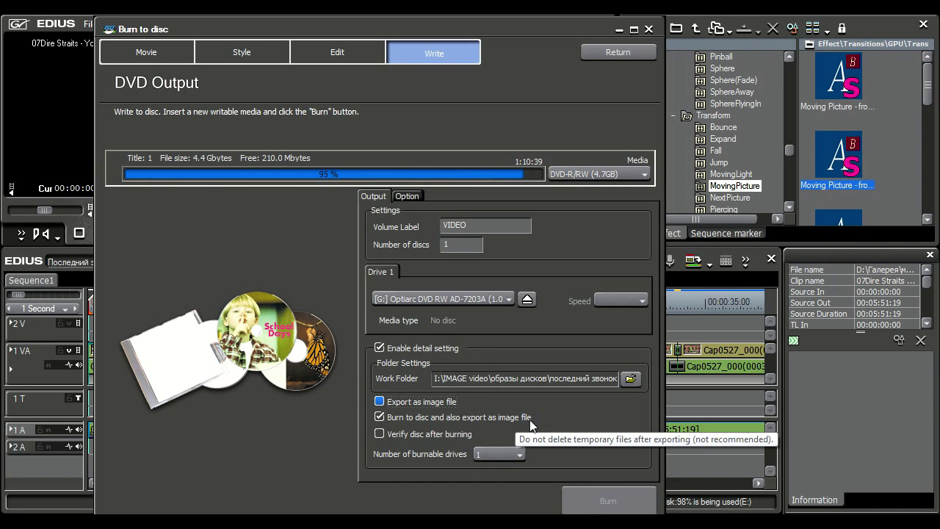
{"action": "left_click", "coordinate": [379, 401]}
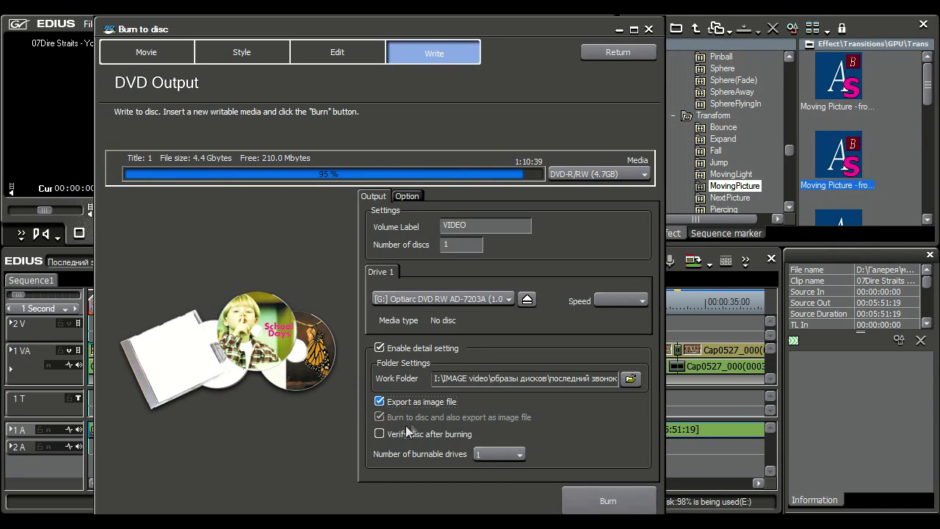
{"action": "left_click", "coordinate": [469, 404]}
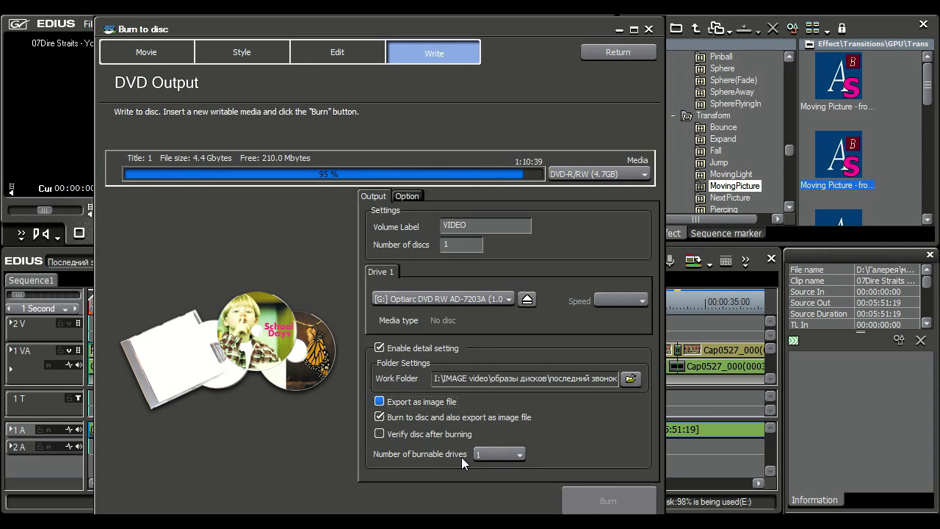
{"action": "key", "text": "space"}
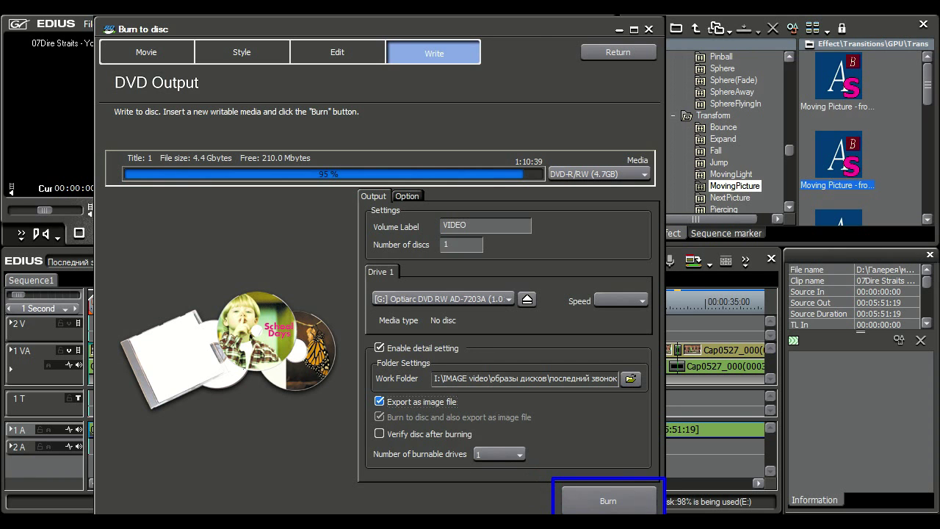
Step: Start writing the DVD as an image file, and abort the encoding
{"action": "left_click", "coordinate": [608, 504]}
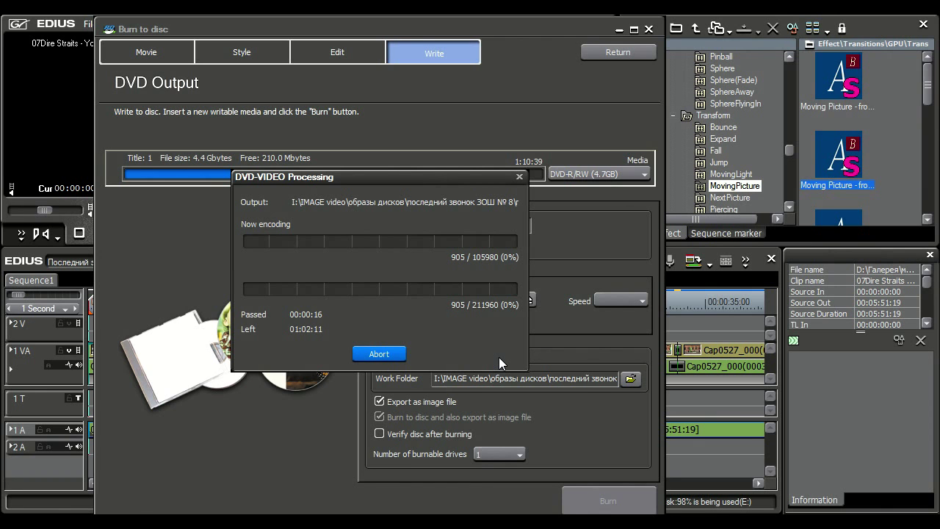
{"action": "left_click", "coordinate": [394, 357]}
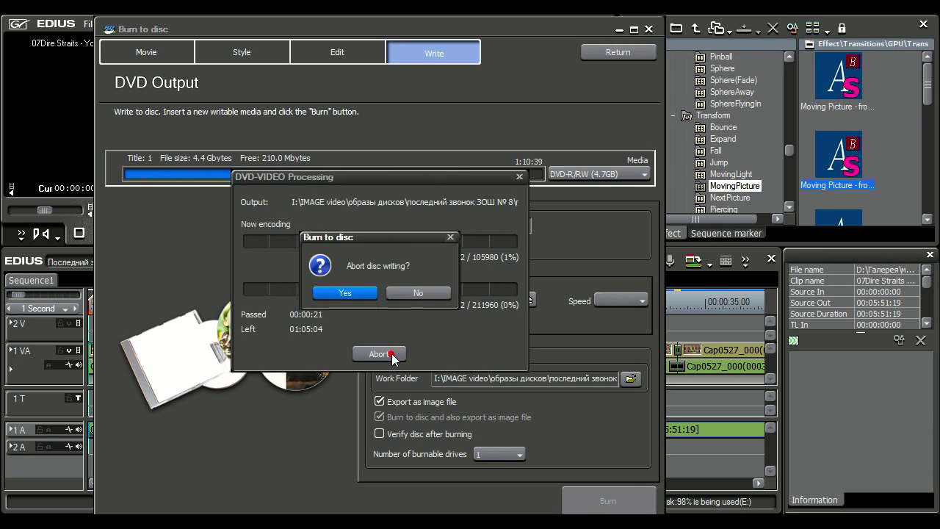
{"action": "left_click", "coordinate": [359, 293]}
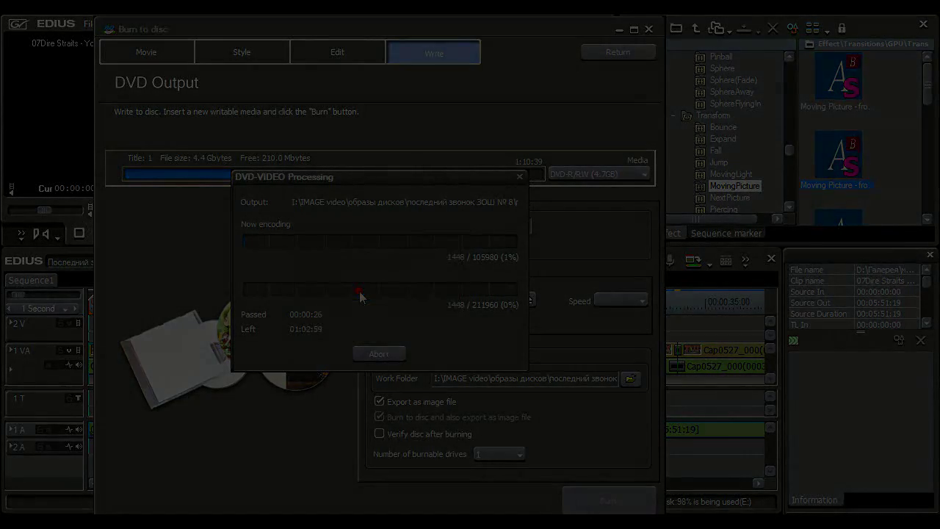